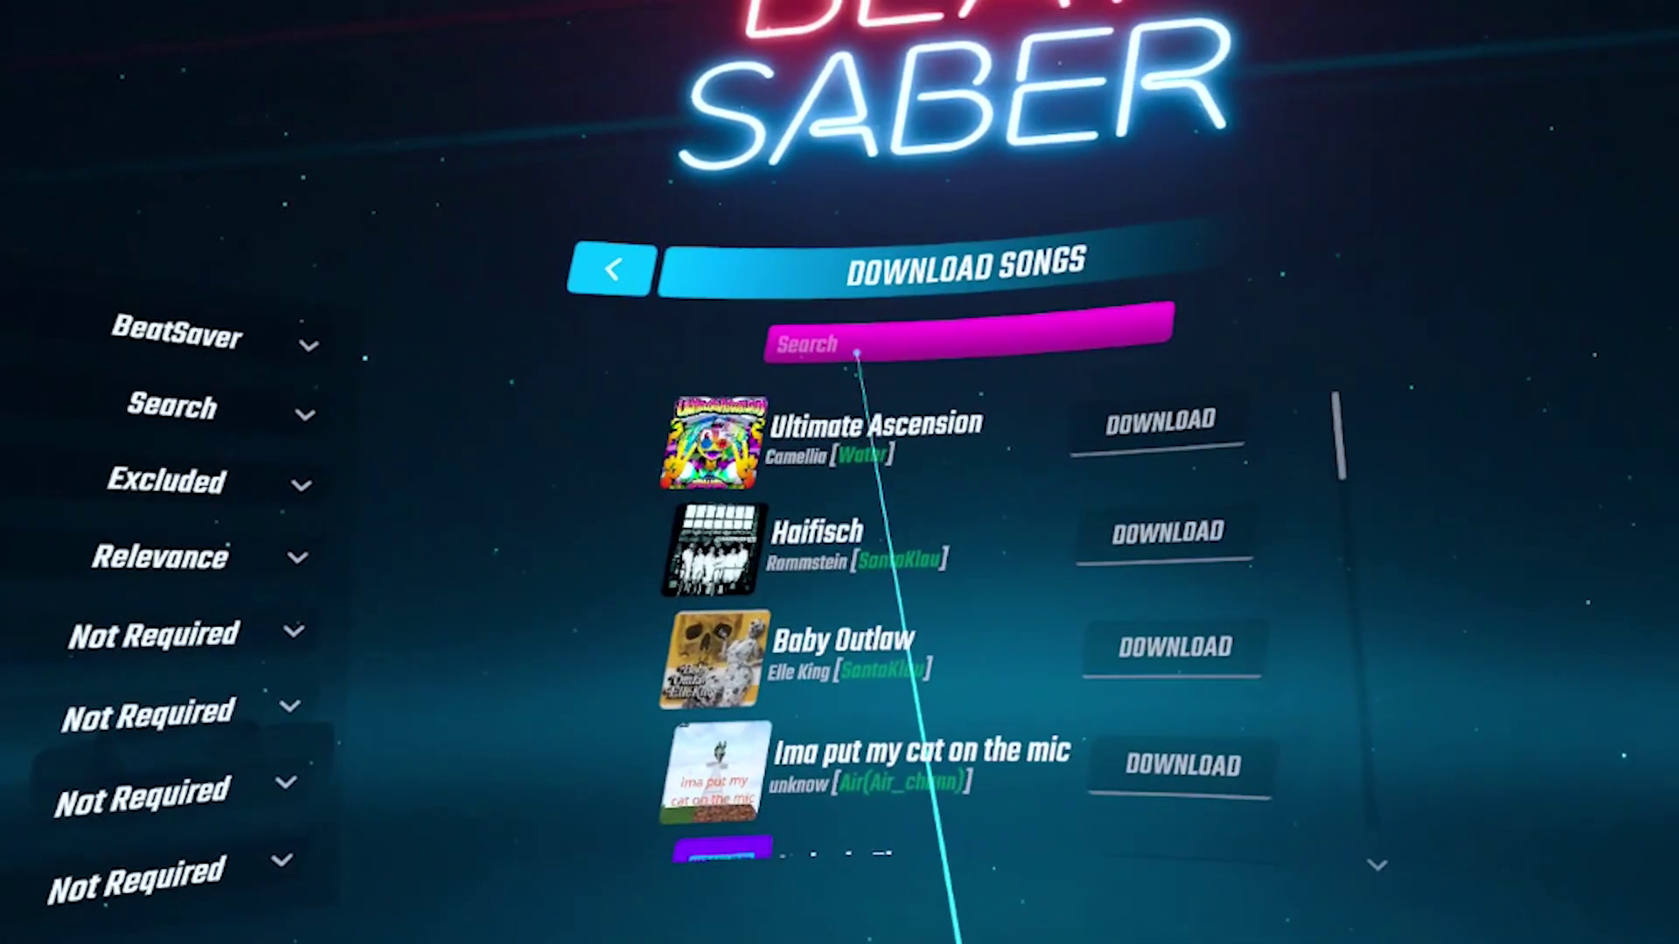
# - Search the in-game song downloader for 'muse' and download Map of the Problematique
pyautogui.click(865, 294)
pyautogui.click(975, 635)
pyautogui.click(877, 540)
pyautogui.click(660, 593)
pyautogui.click(800, 542)
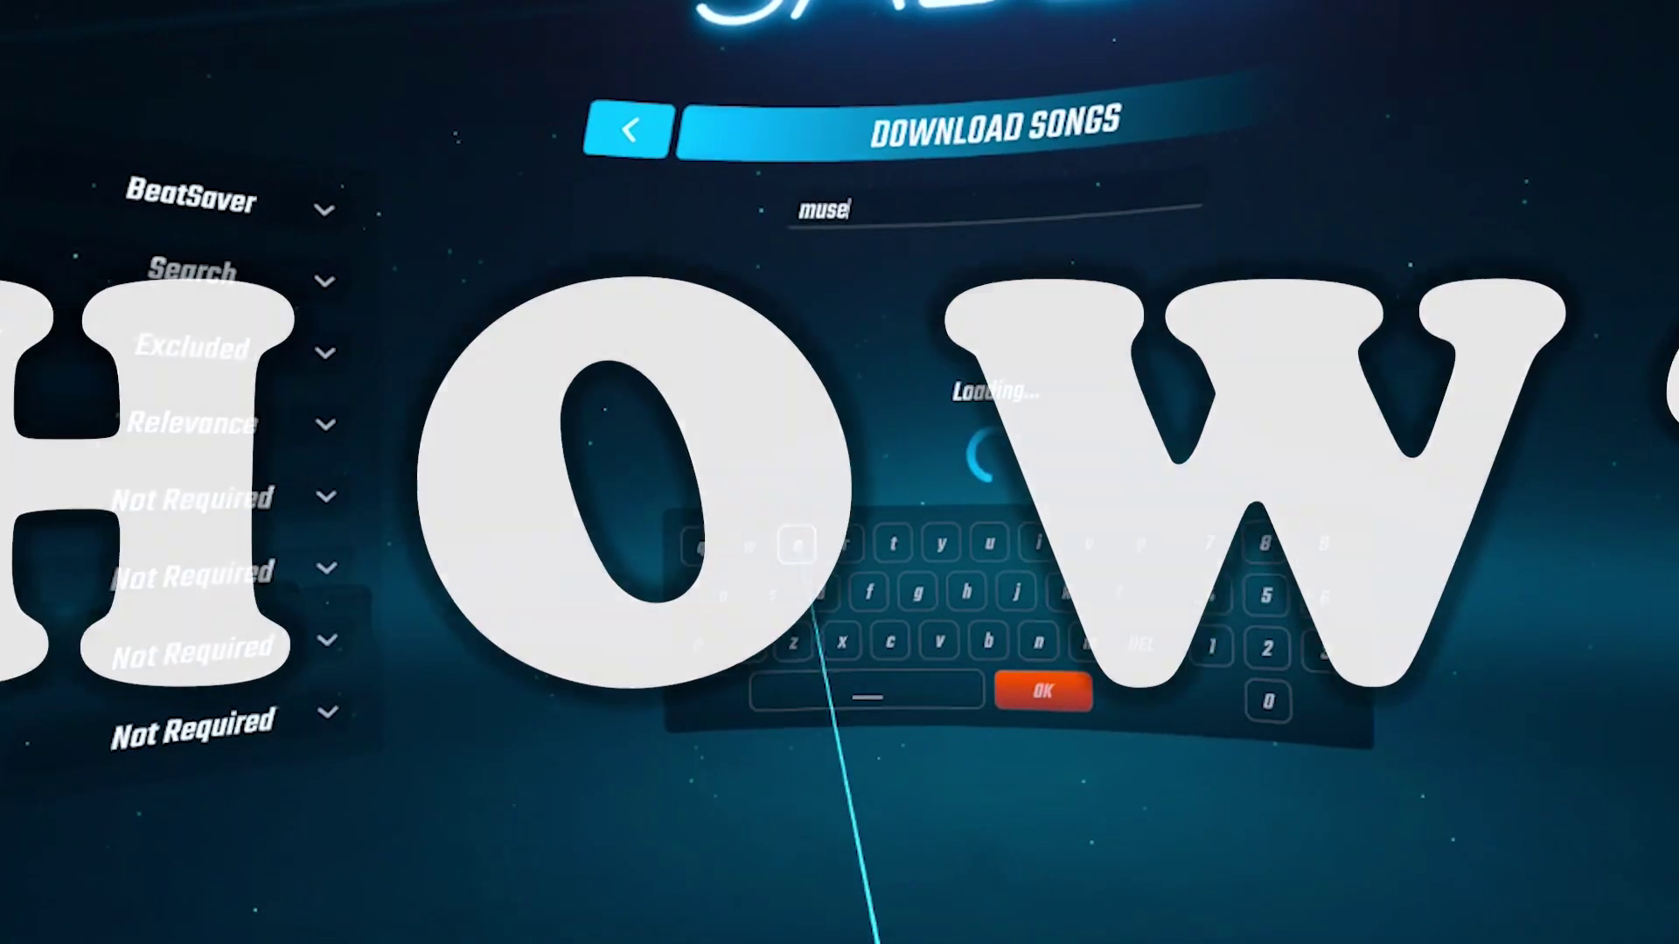
pyautogui.click(1045, 688)
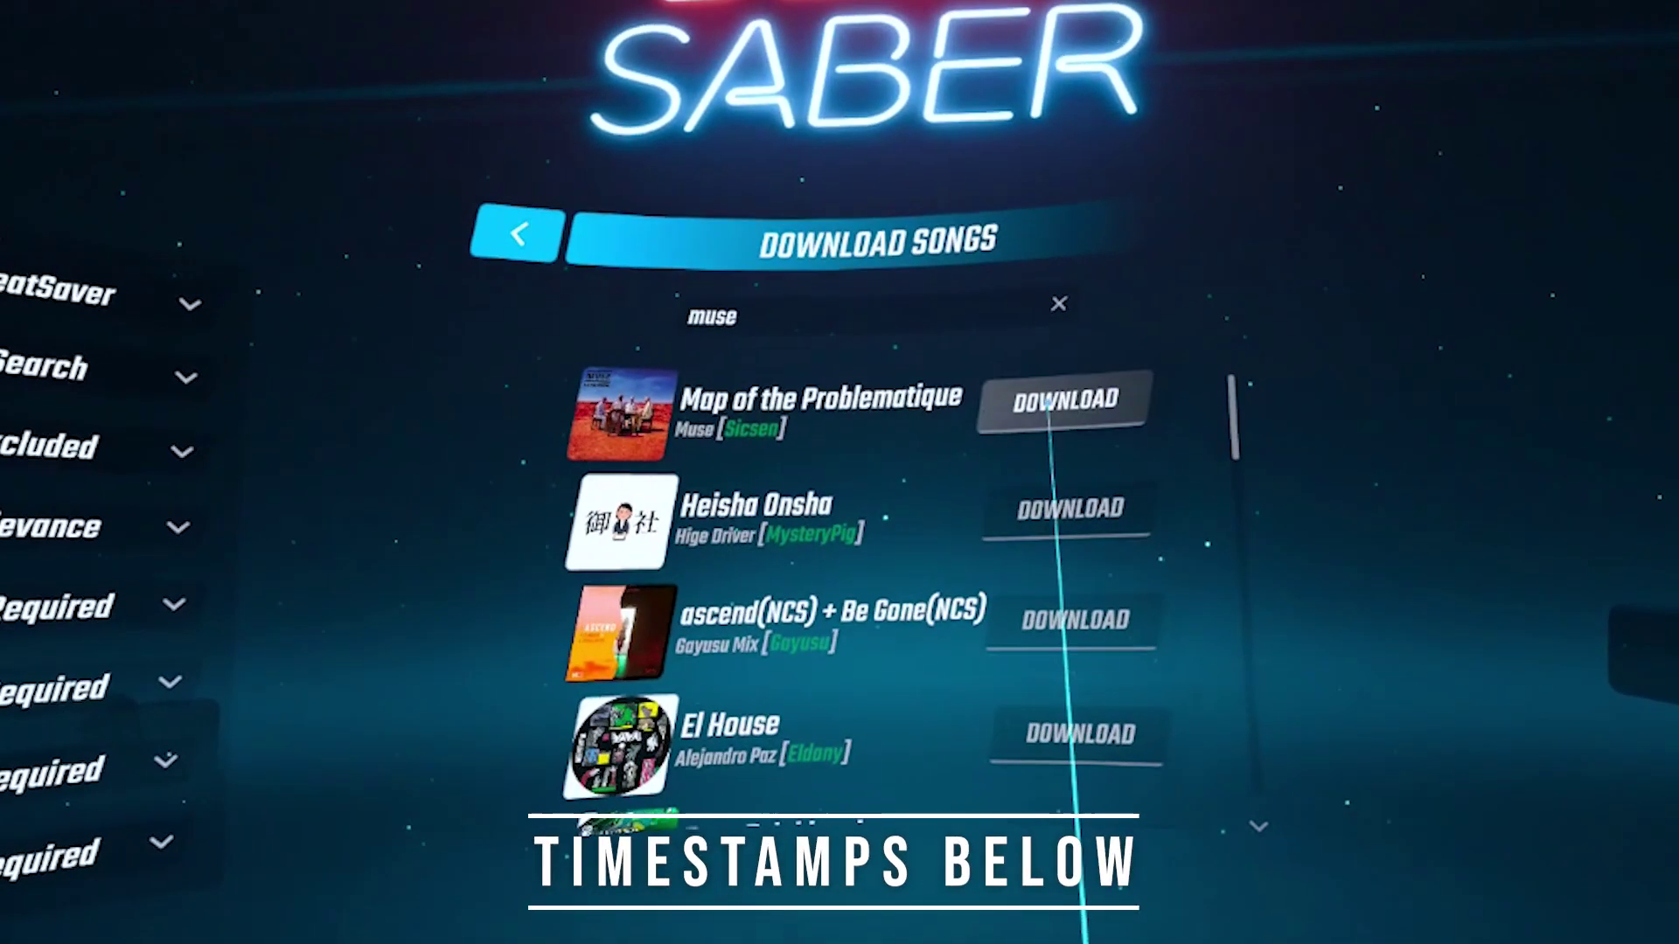
pyautogui.click(1069, 388)
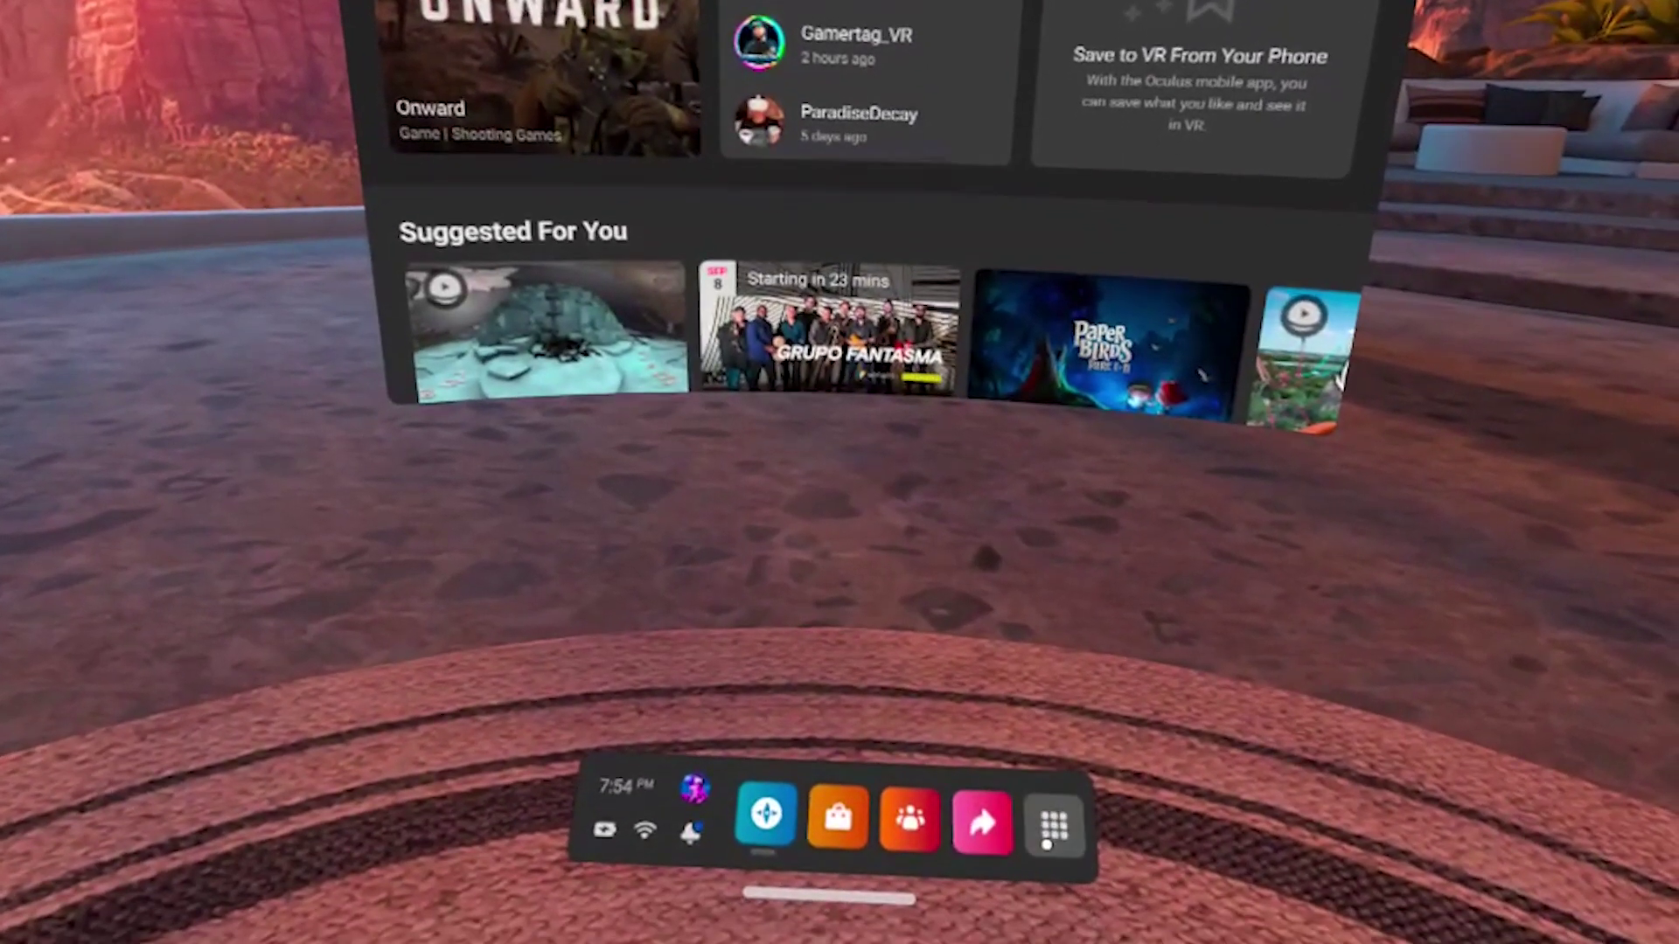
# - Bring up the headset's Apps library from the dock
pyautogui.click(1055, 826)
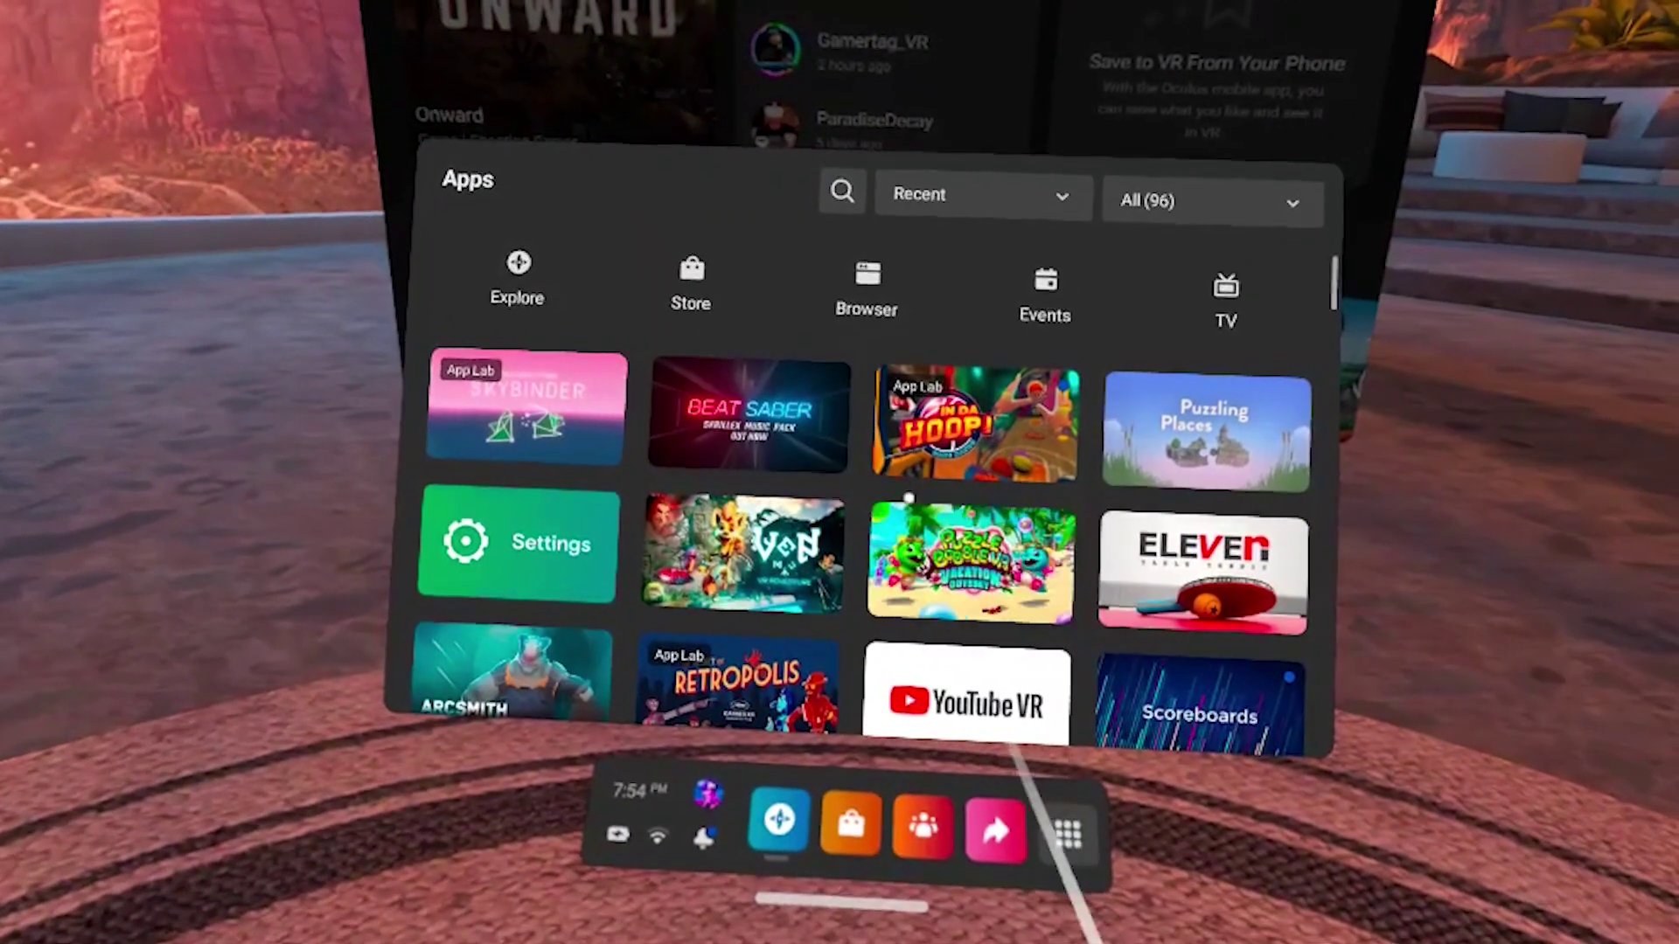
# - Open the three-dot options menu on the Beat Saber tile
pyautogui.click(827, 457)
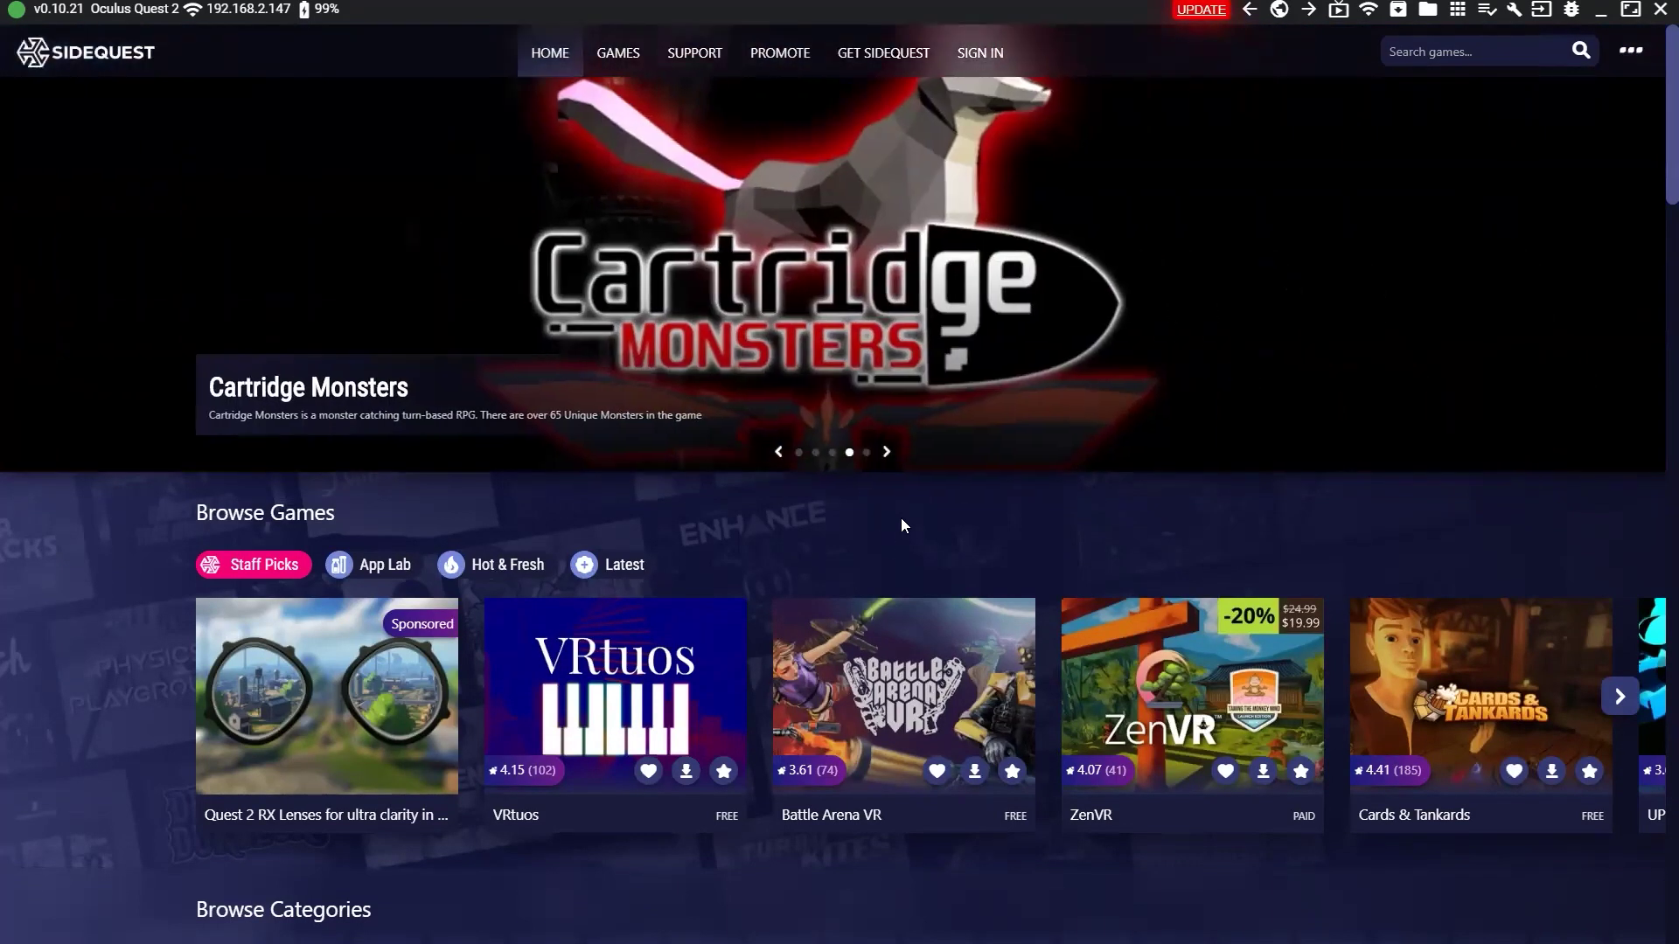
# - Search SideQuest for 'bmbf' and install BMBF to the connected headset
pyautogui.click(1444, 59)
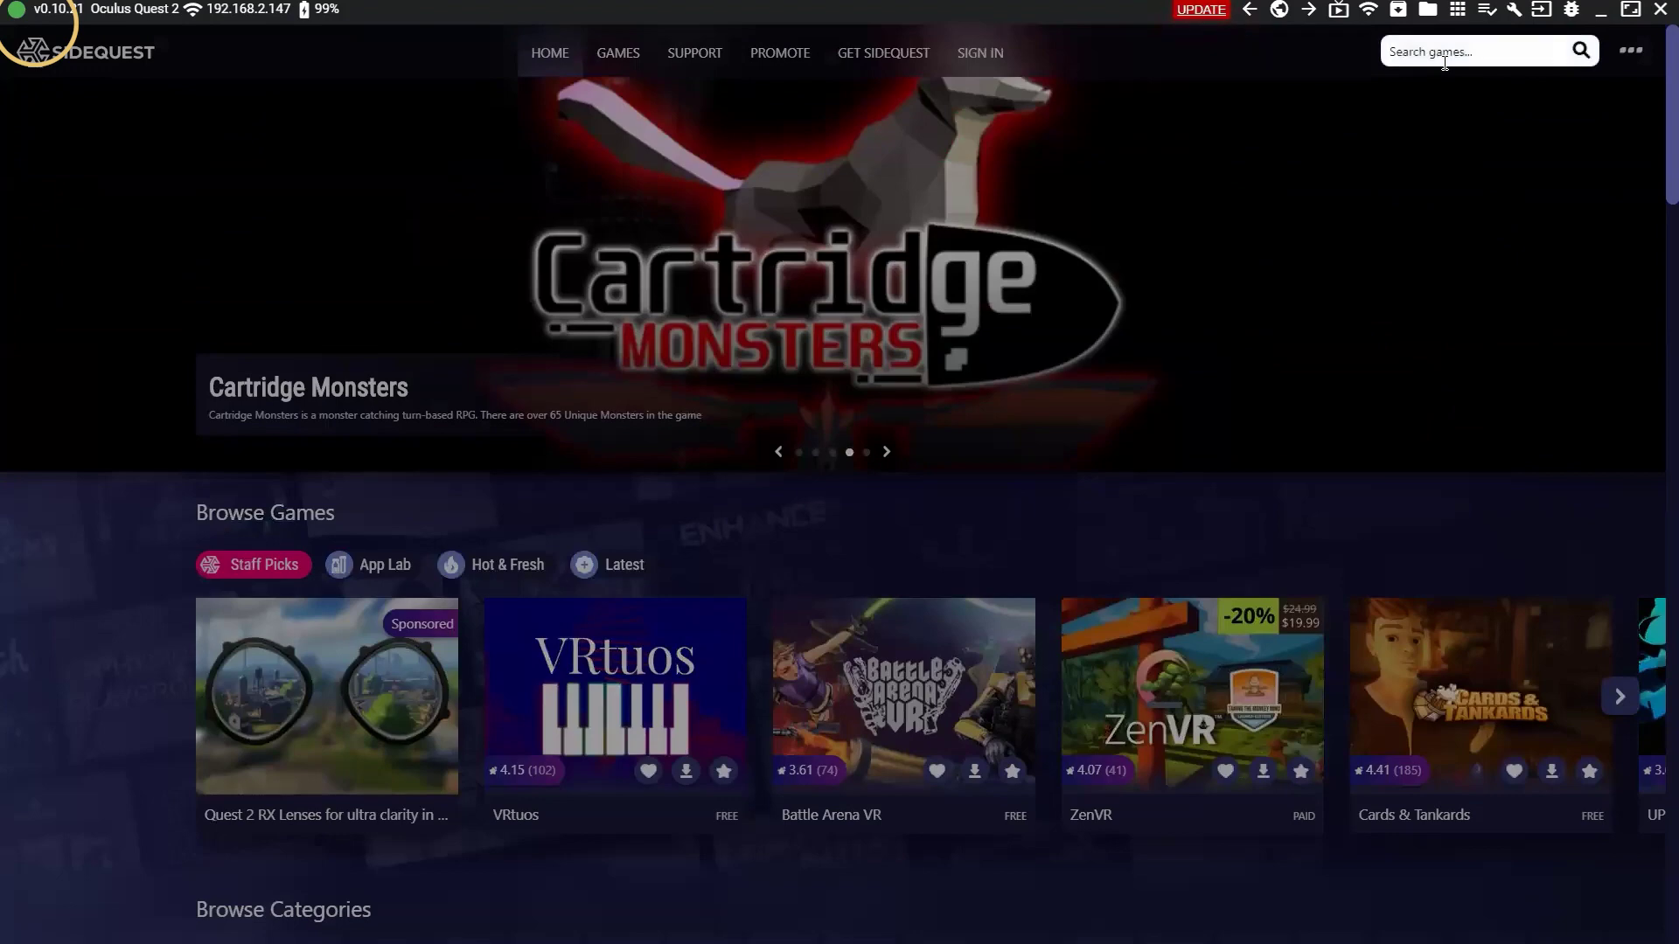
pyautogui.write('bmbf')
pyautogui.press('Return')
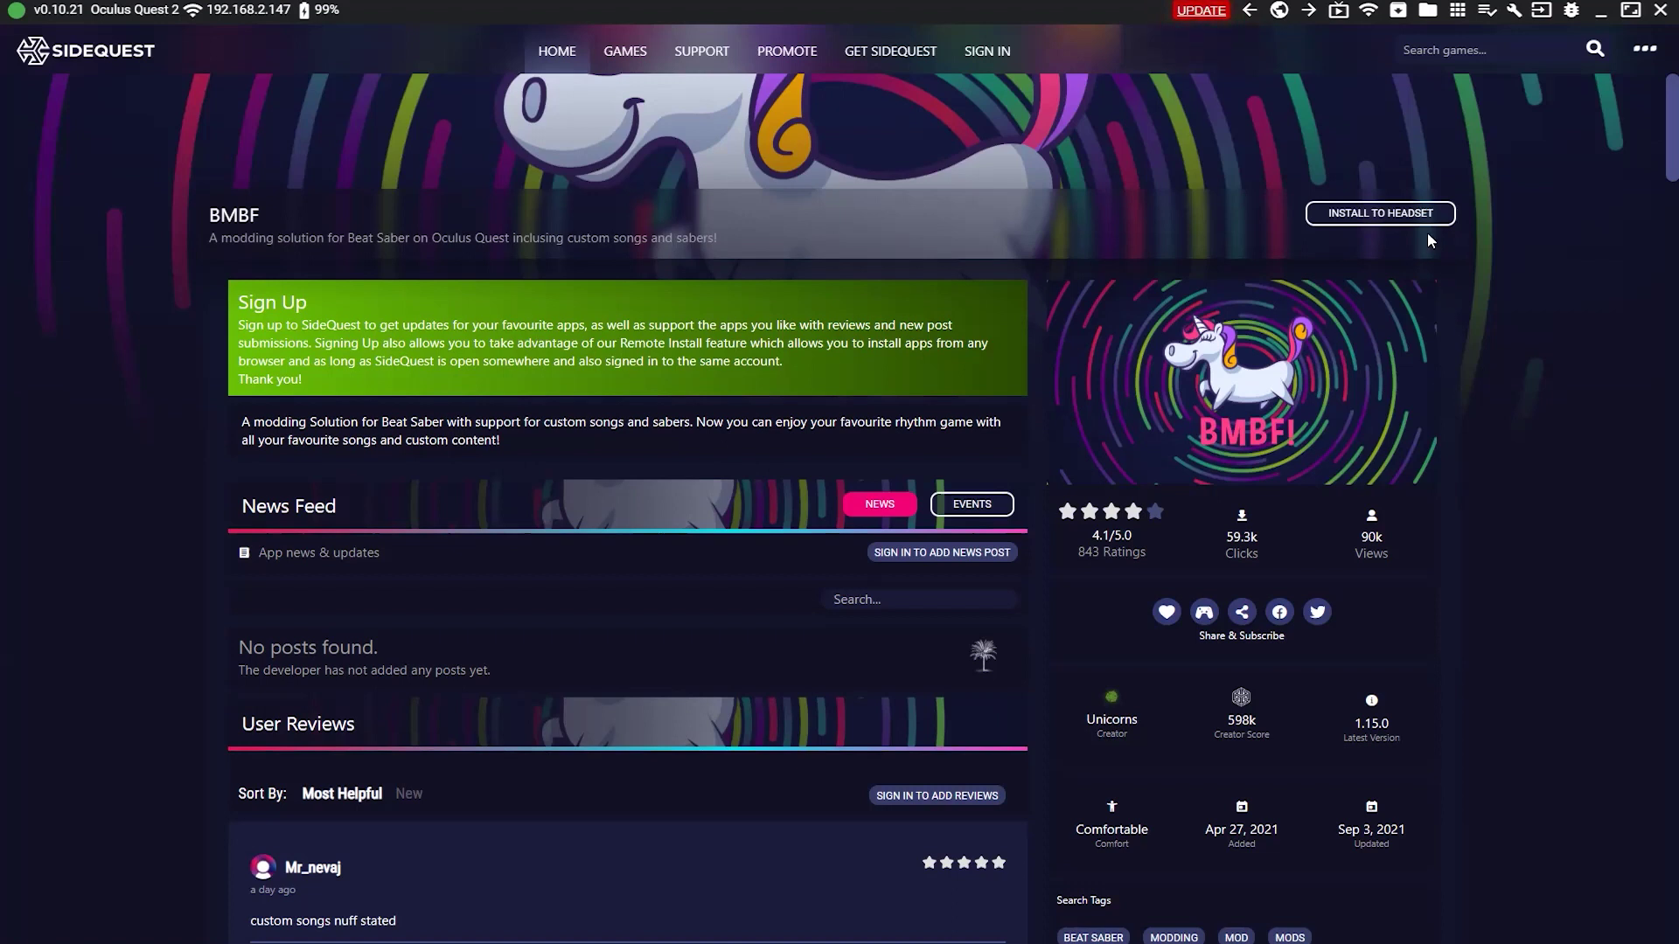
pyautogui.click(1396, 214)
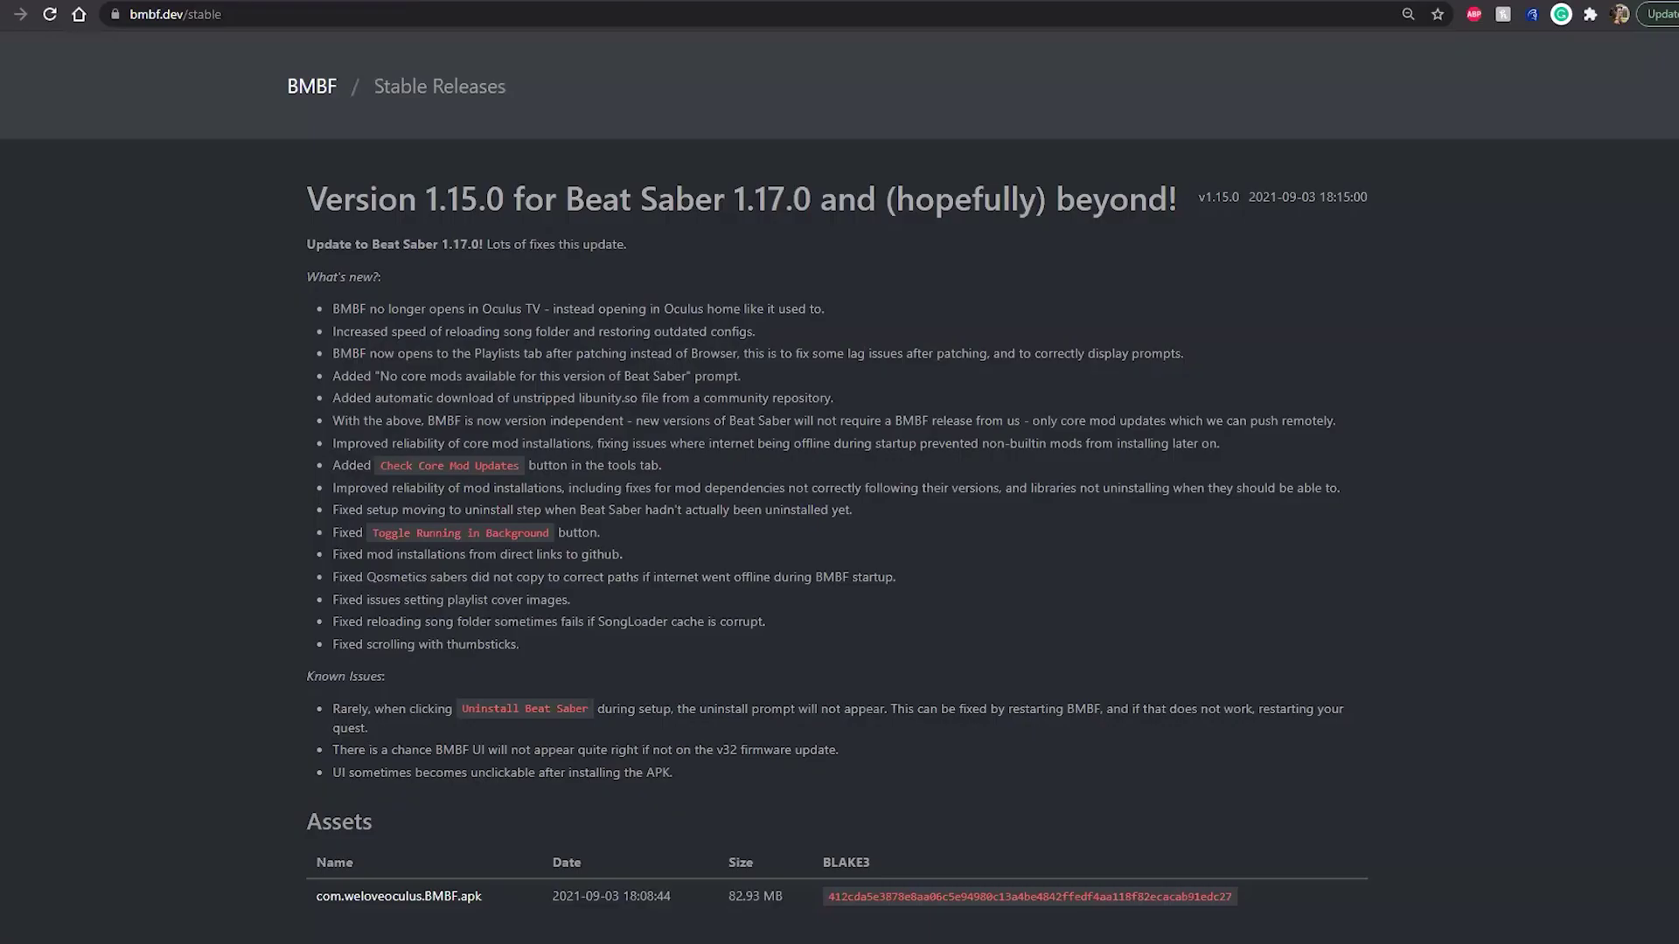
# - Check Version 1.15.0 supports Beat Saber 1.17.0, then save com.weloveoculus.BMBF.apk under Downloads
pyautogui.click(215, 16)
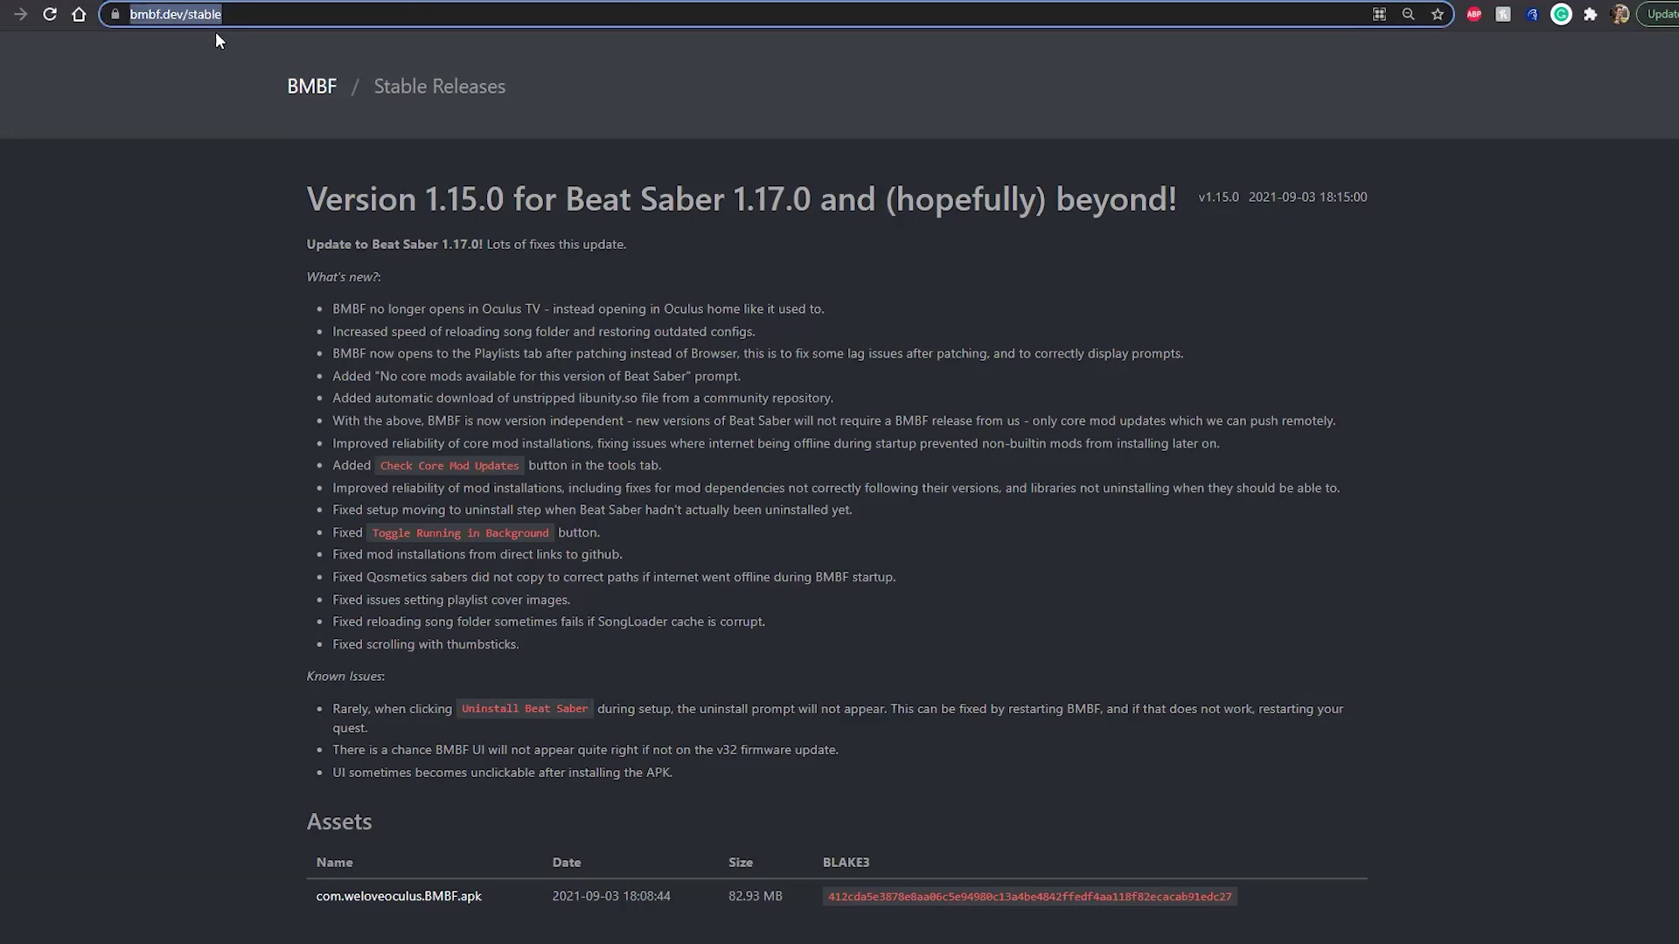
pyautogui.moveTo(319, 201); pyautogui.dragTo(505, 202)
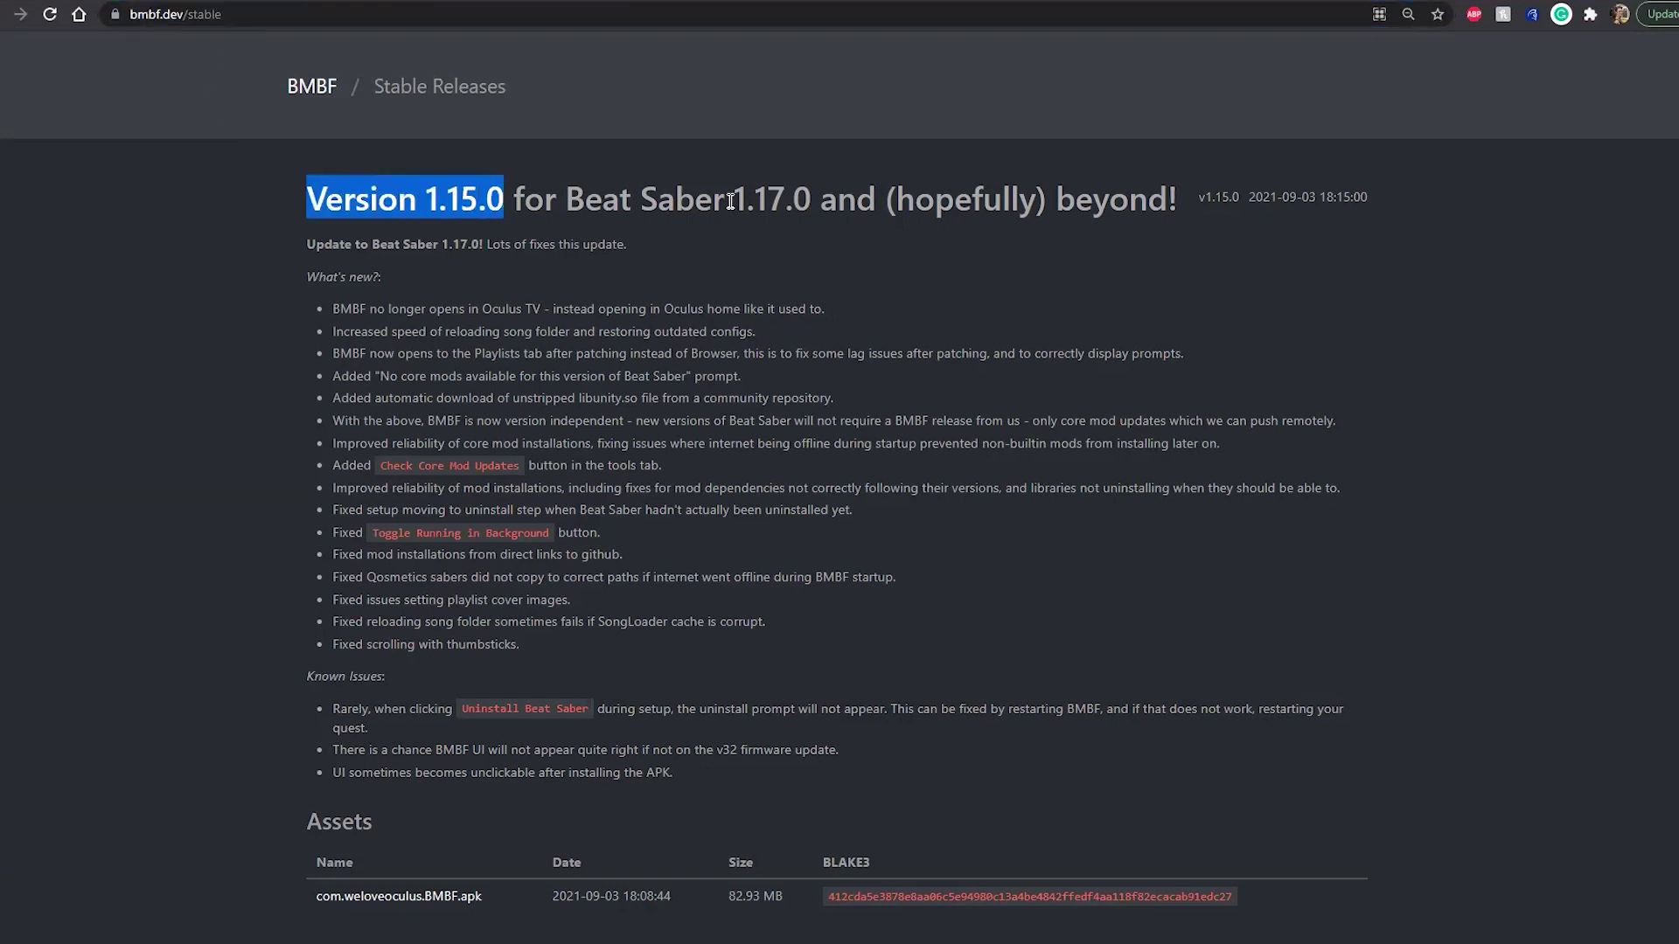
pyautogui.moveTo(733, 200); pyautogui.dragTo(812, 200)
pyautogui.click(451, 910)
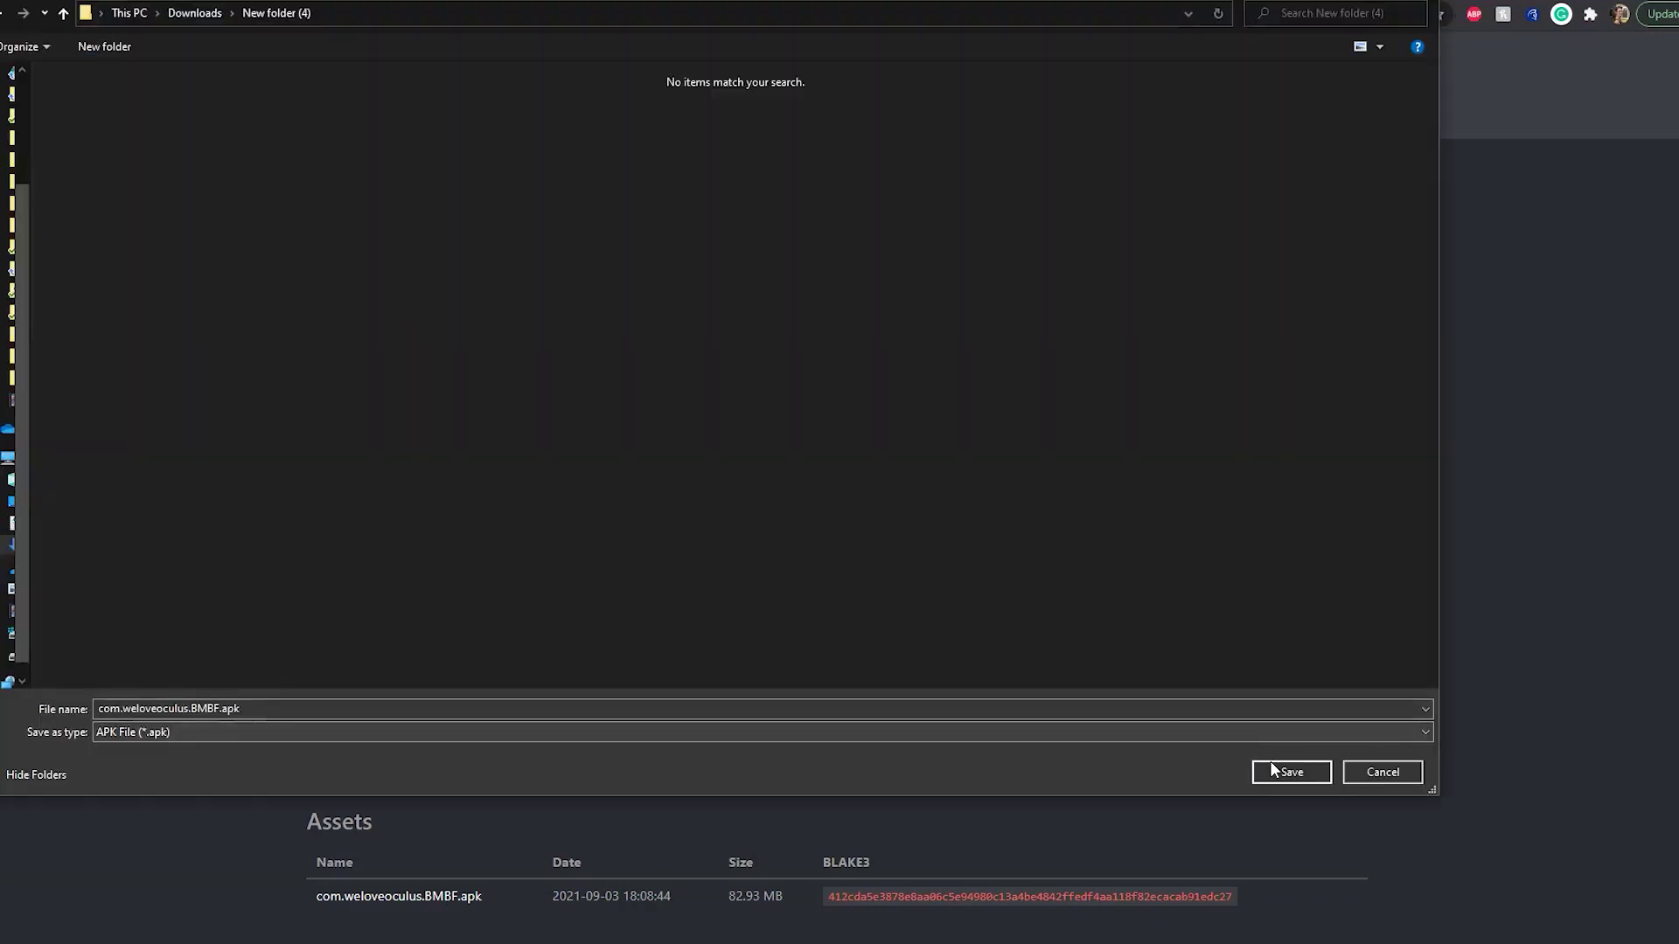
pyautogui.click(1268, 768)
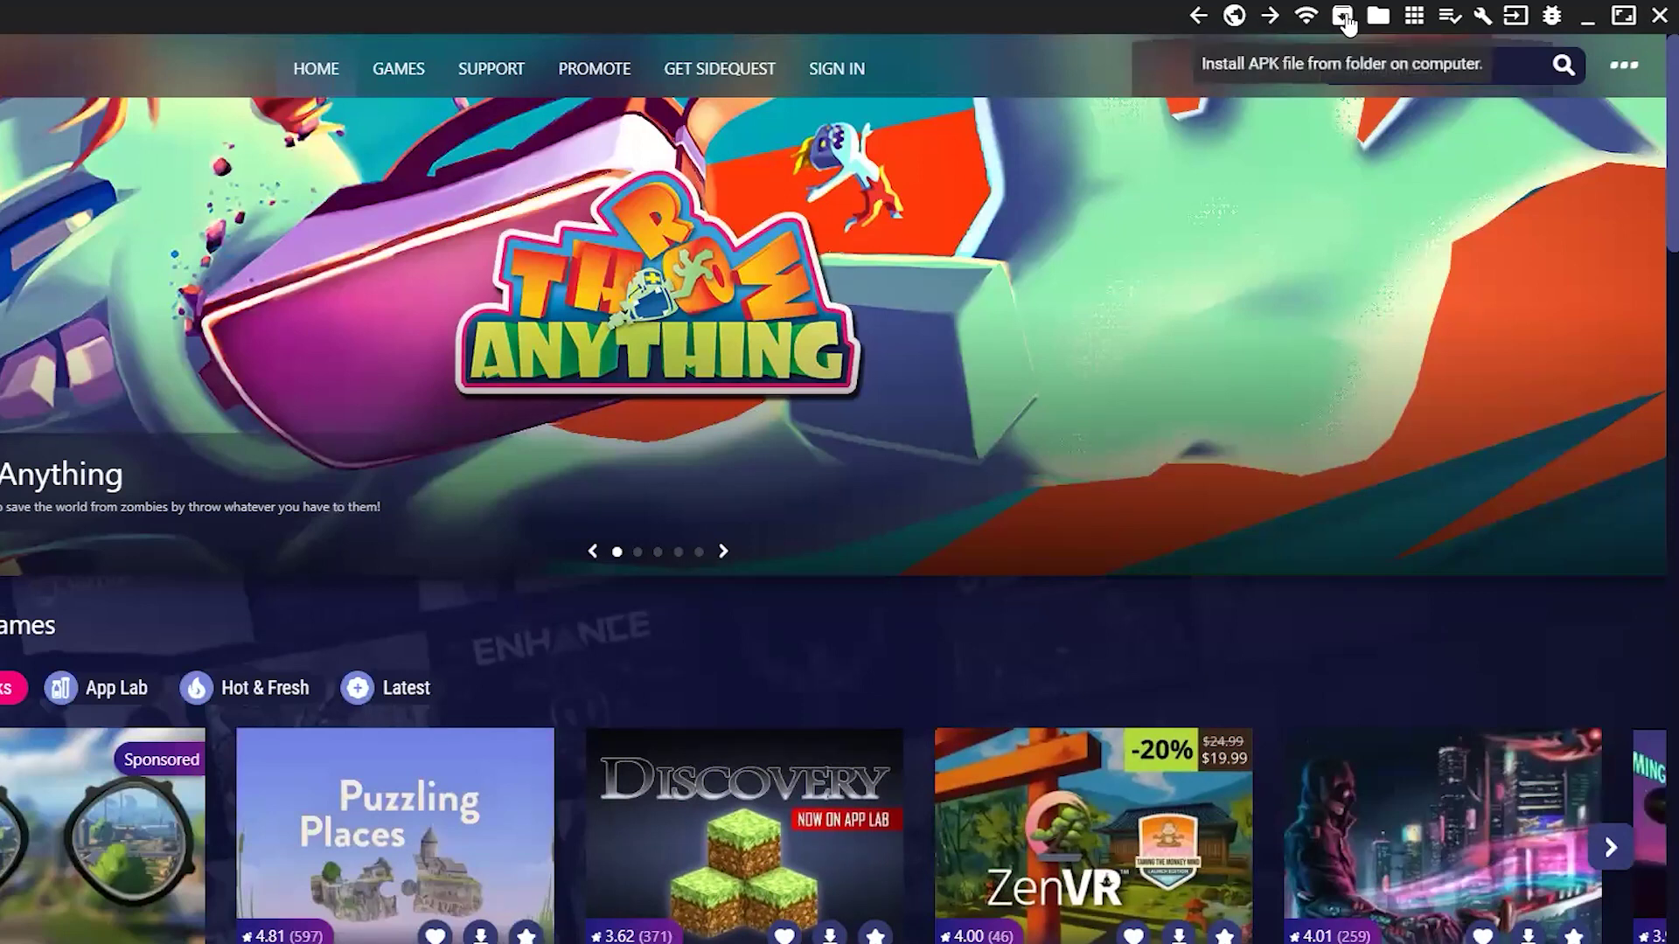
# - Install the downloaded com.weloveoculus.BMBF.apk onto the headset from the computer
pyautogui.click(1343, 16)
pyautogui.click(273, 450)
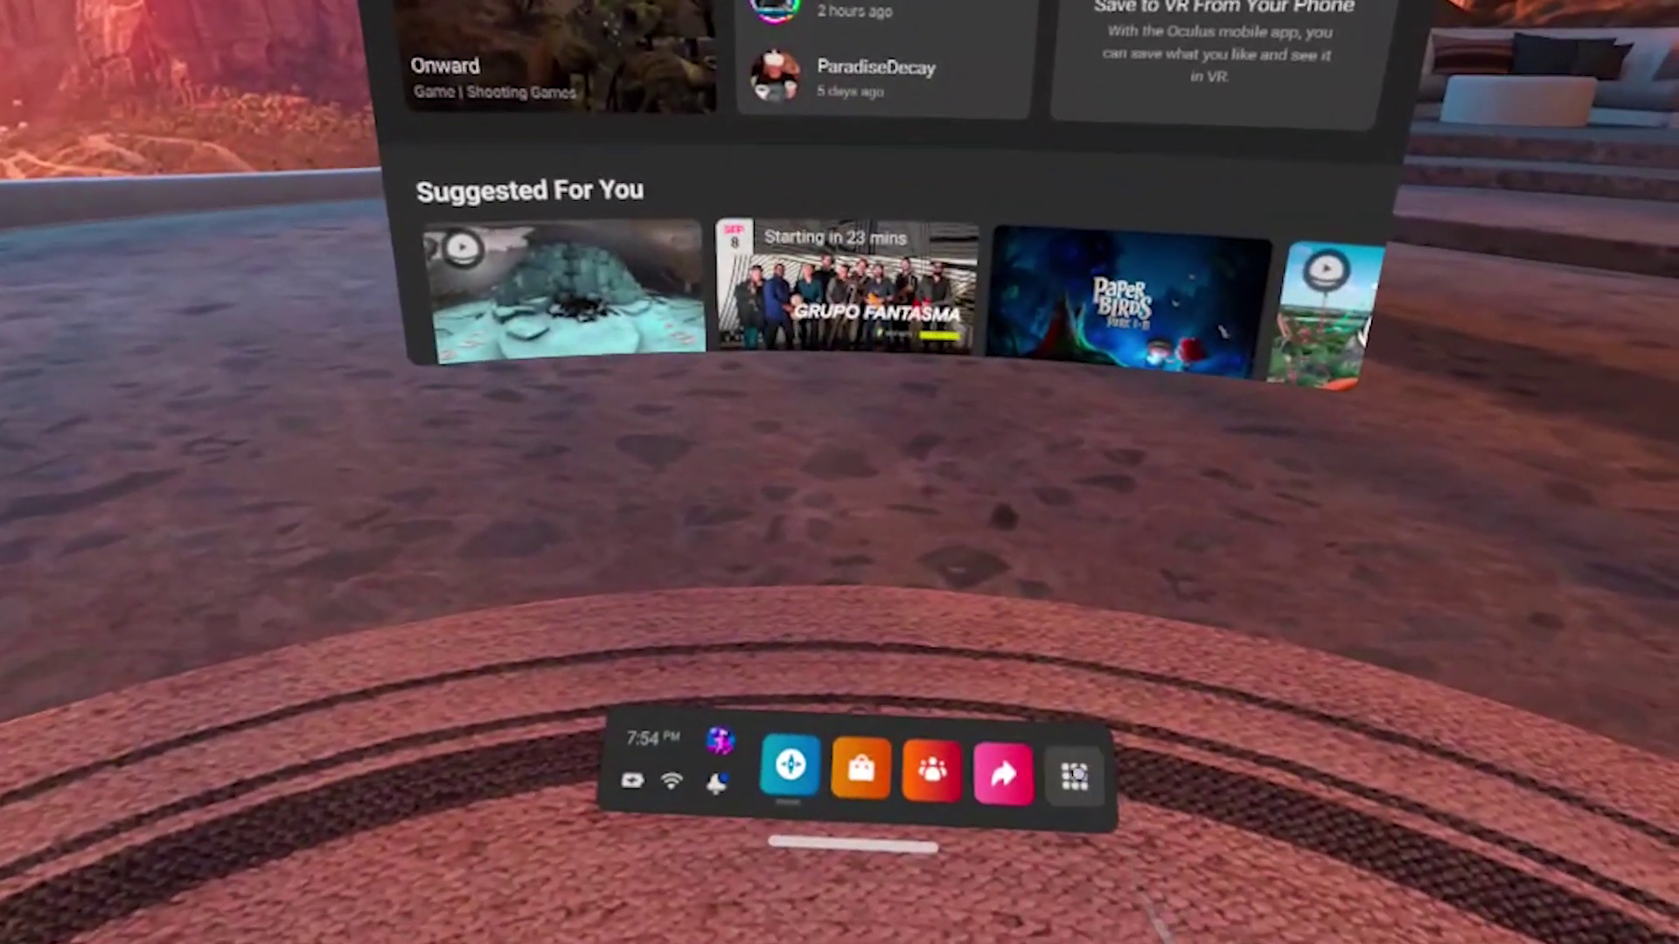
# - Filter the app library to Unknown Sources and launch BMBF
pyautogui.click(1075, 775)
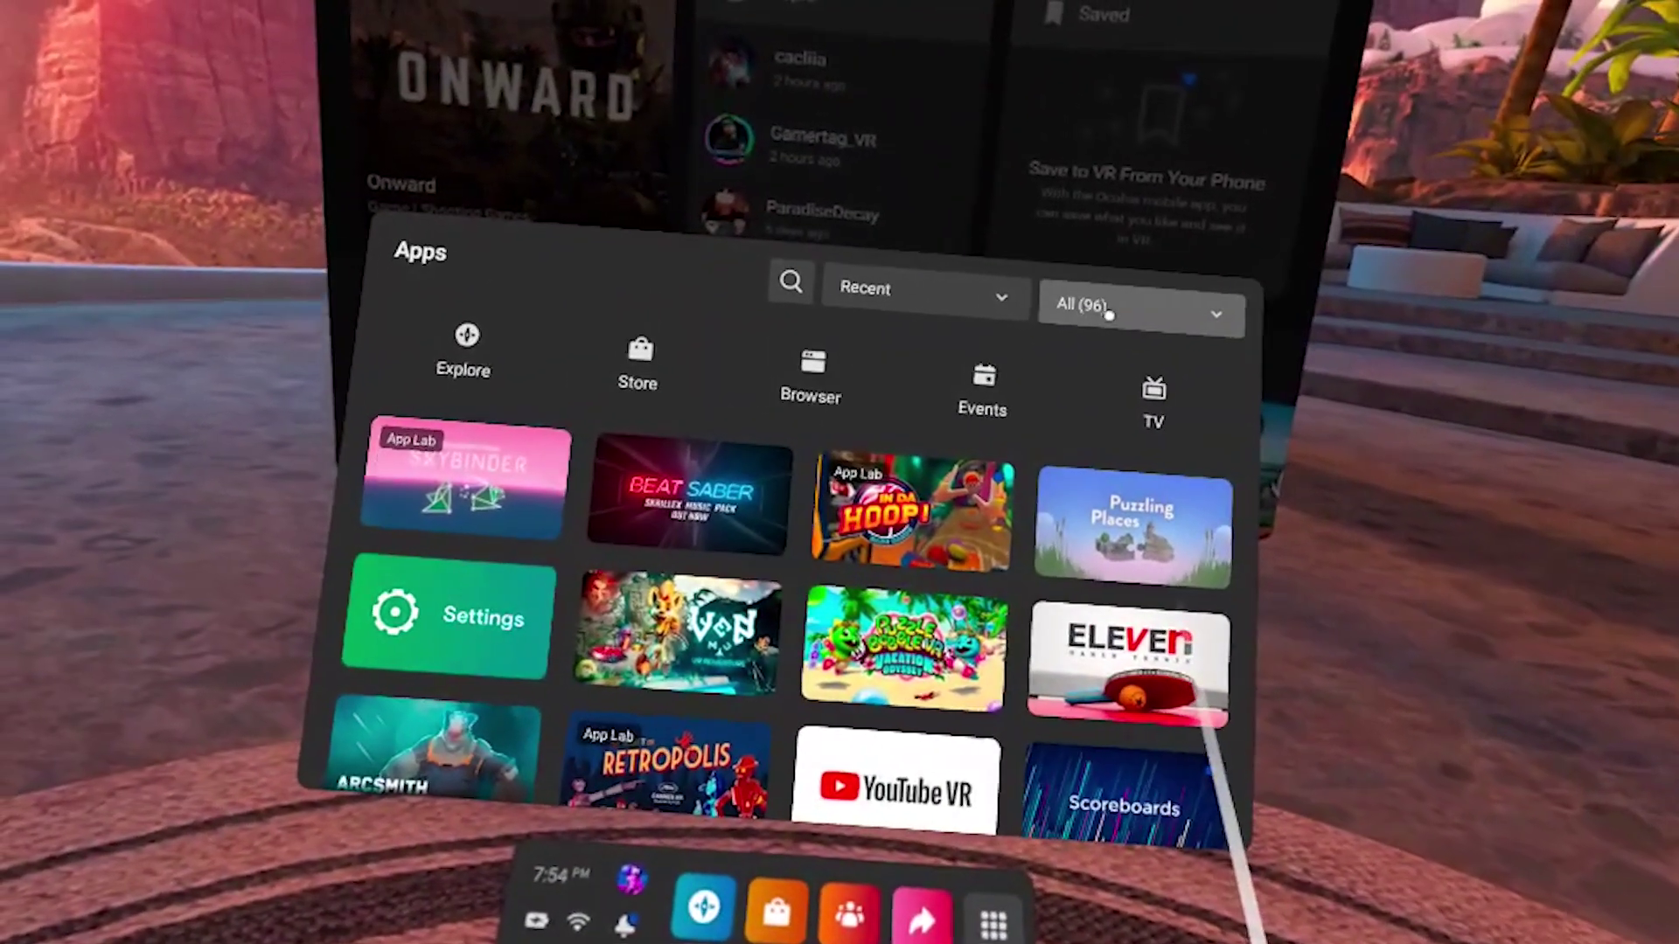
pyautogui.click(1109, 314)
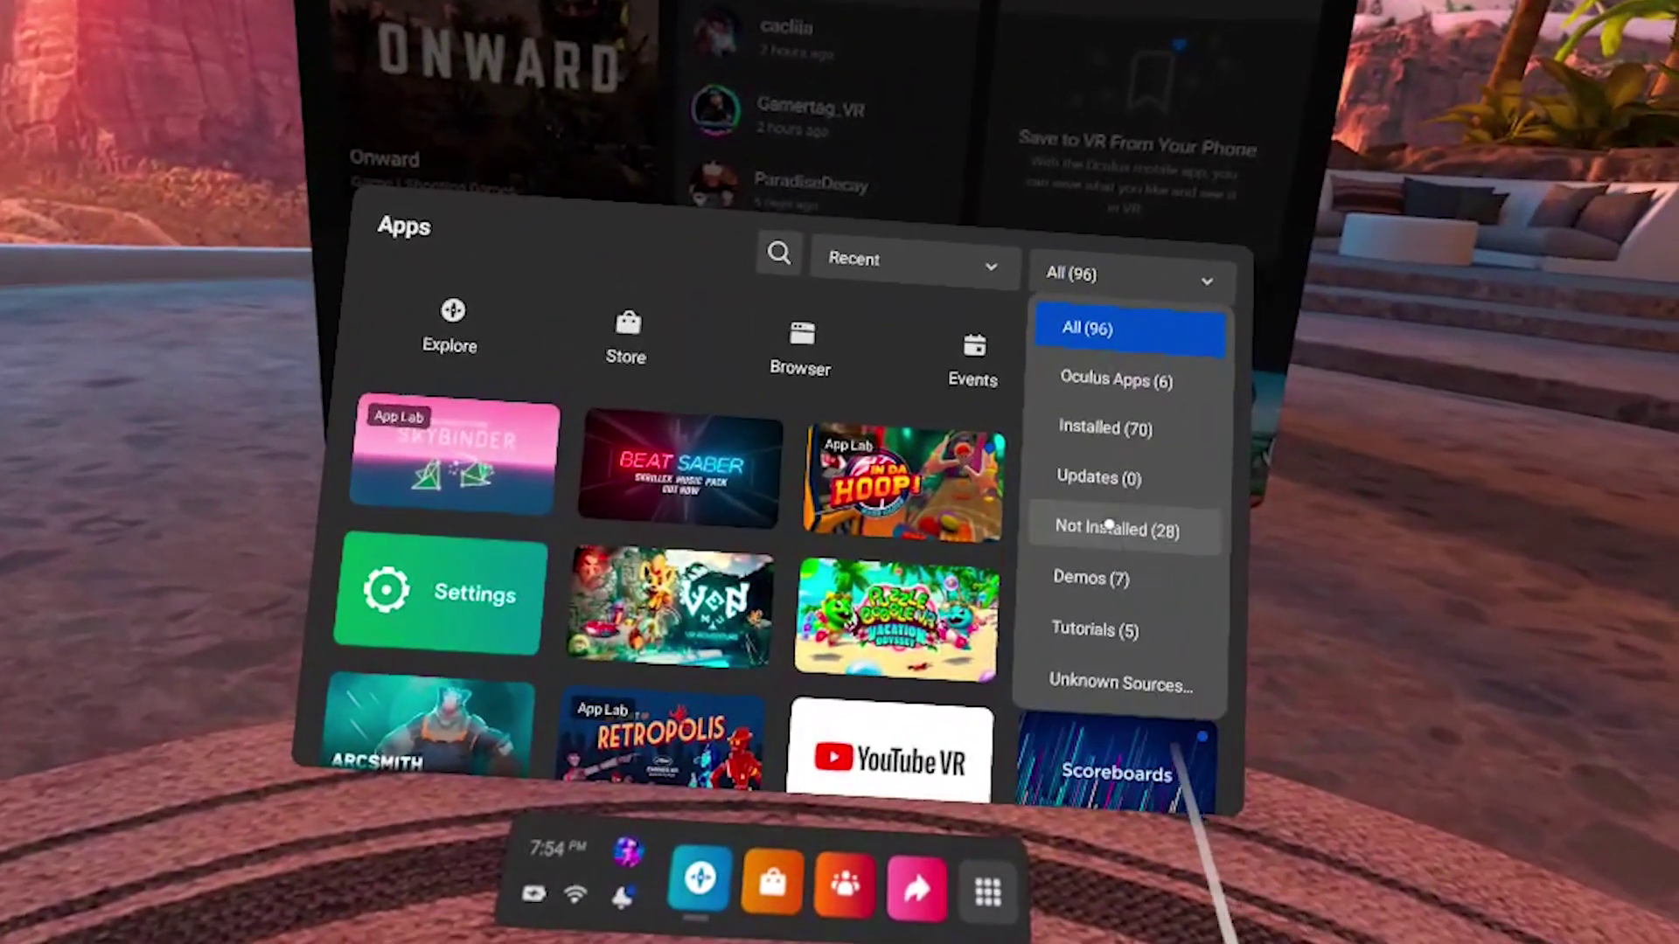
pyautogui.click(1128, 855)
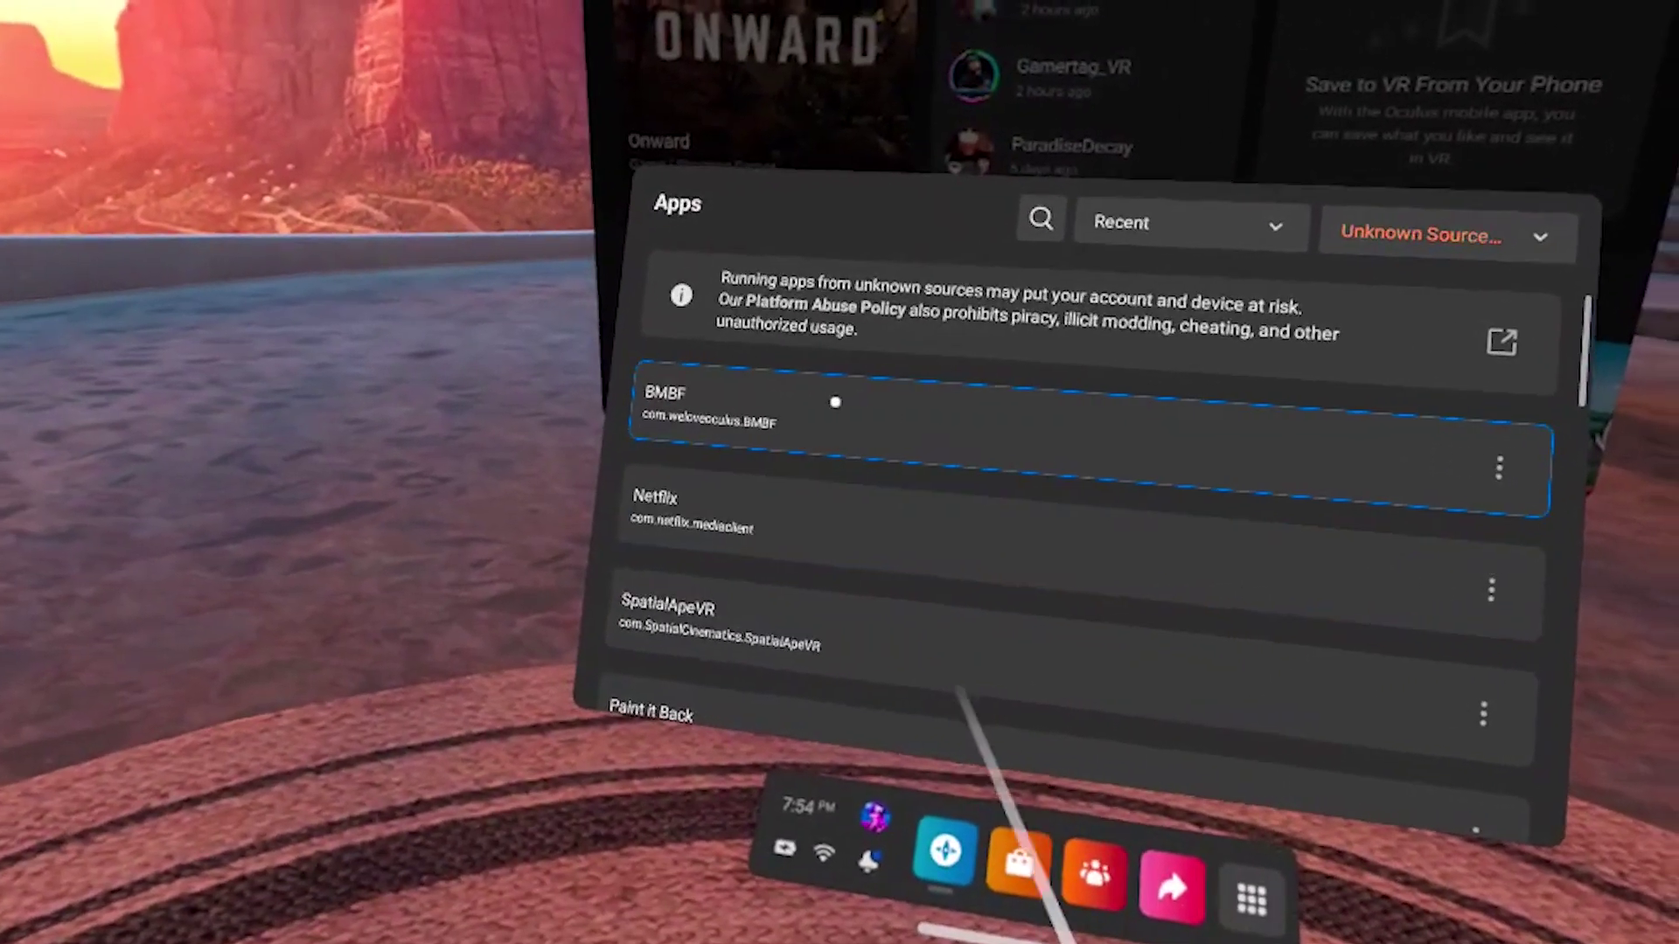
pyautogui.click(1019, 456)
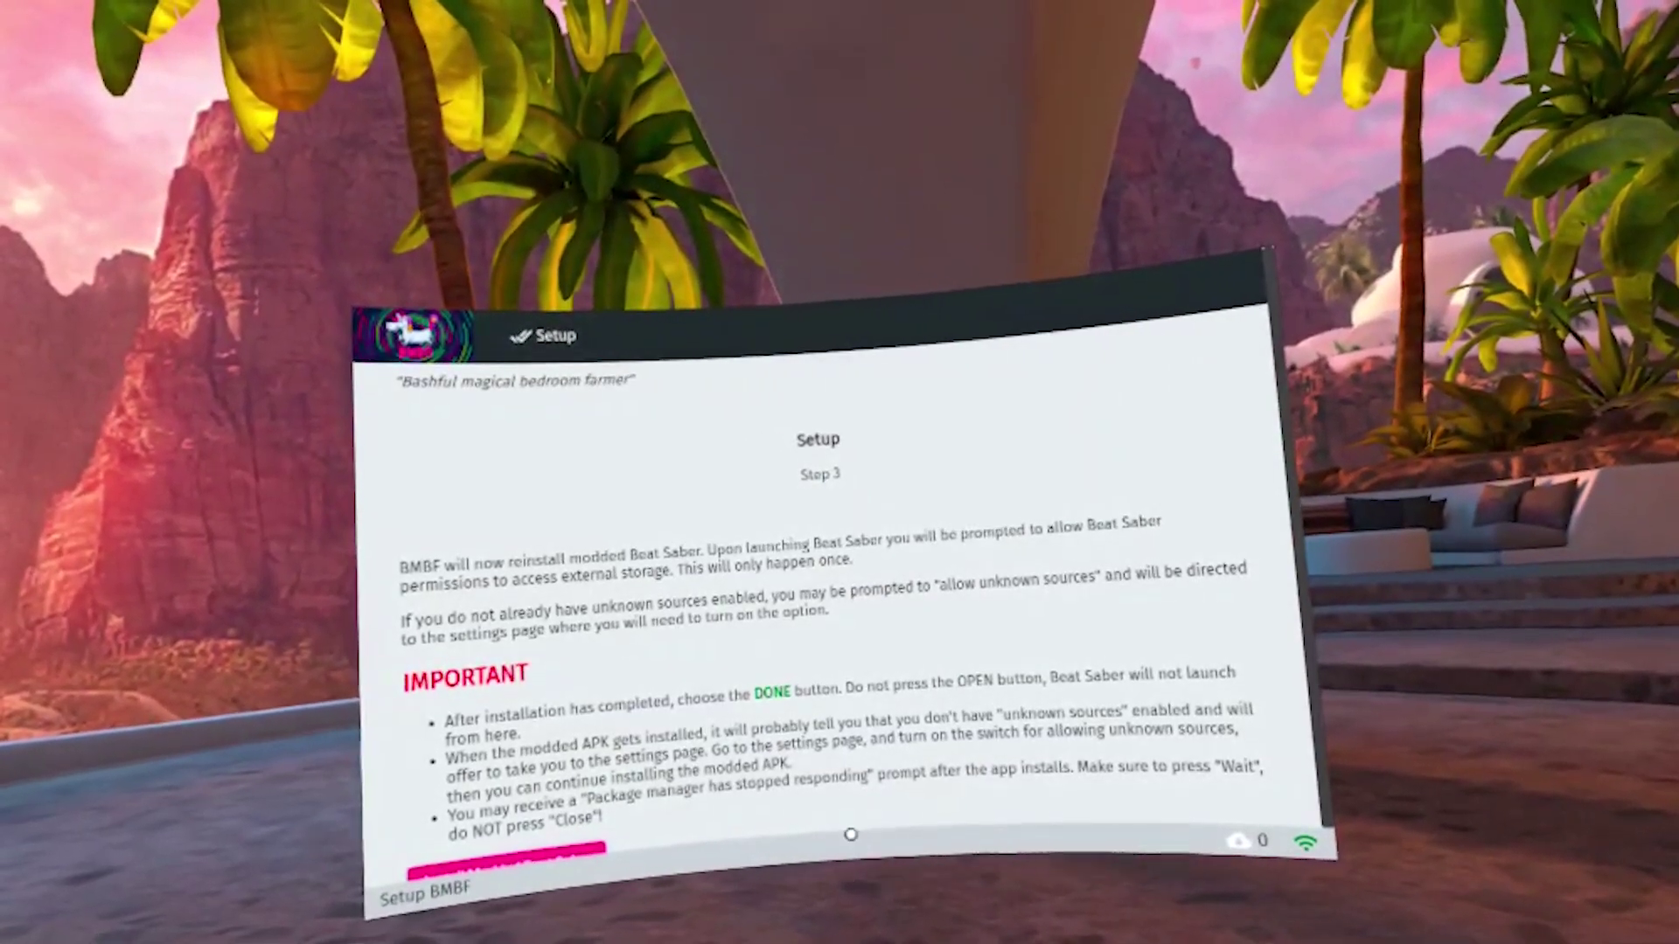
# - Allow installs from BMBF, then retry and confirm installing modded Beat Saber
pyautogui.scroll(-1, 850, 835)
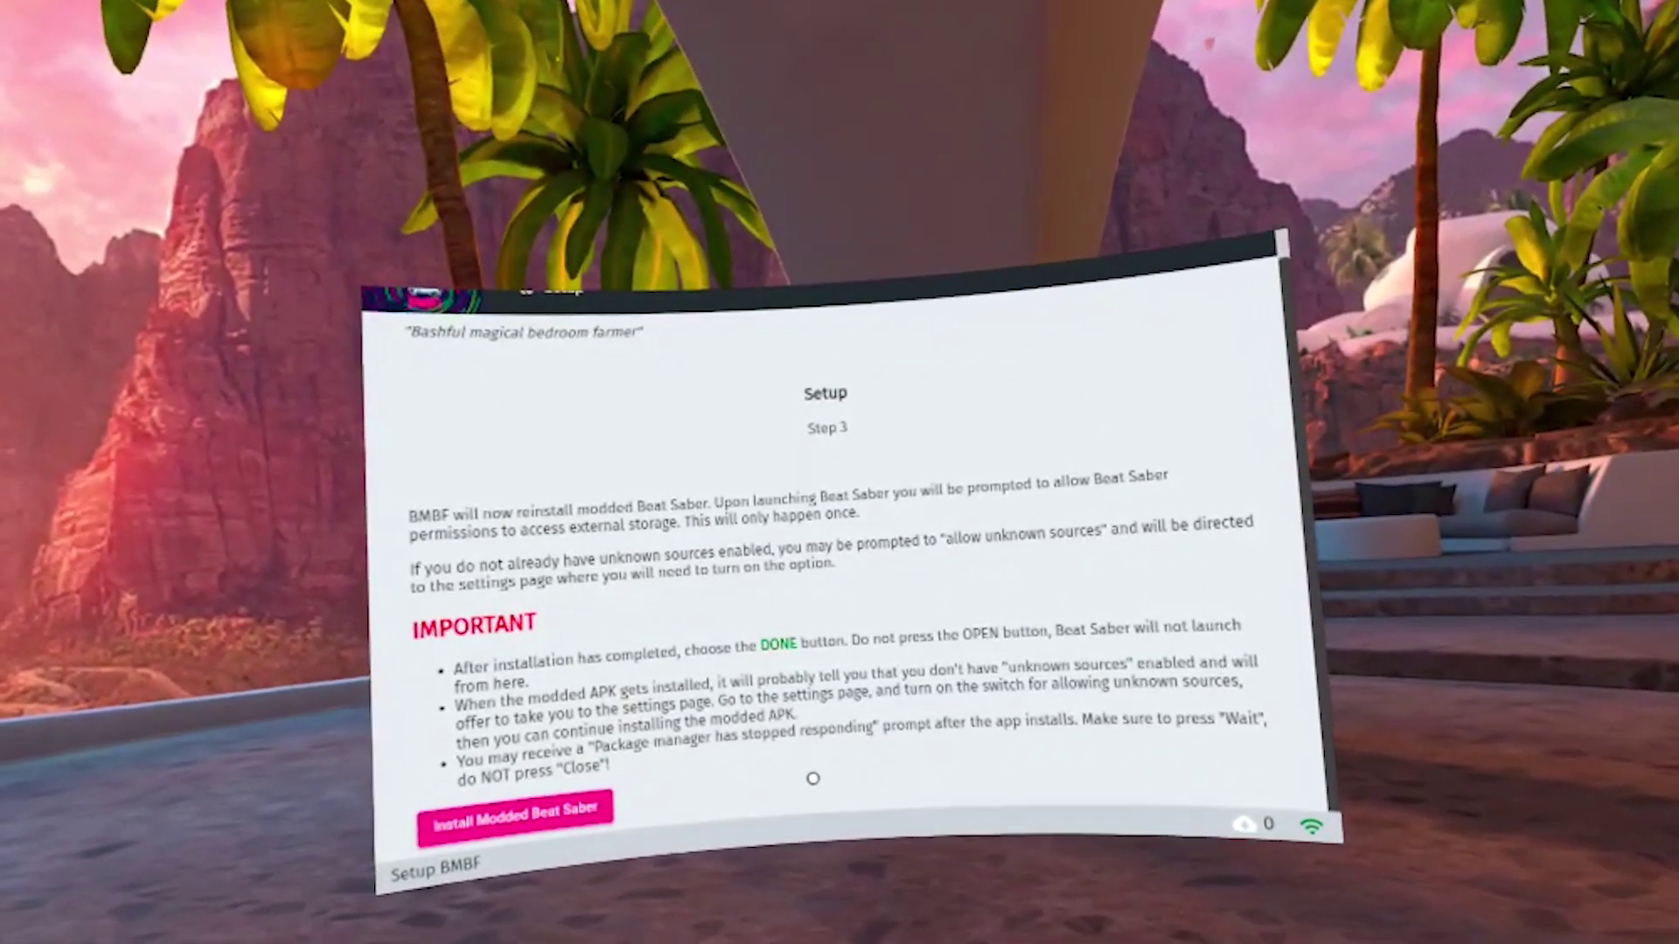
pyautogui.click(578, 810)
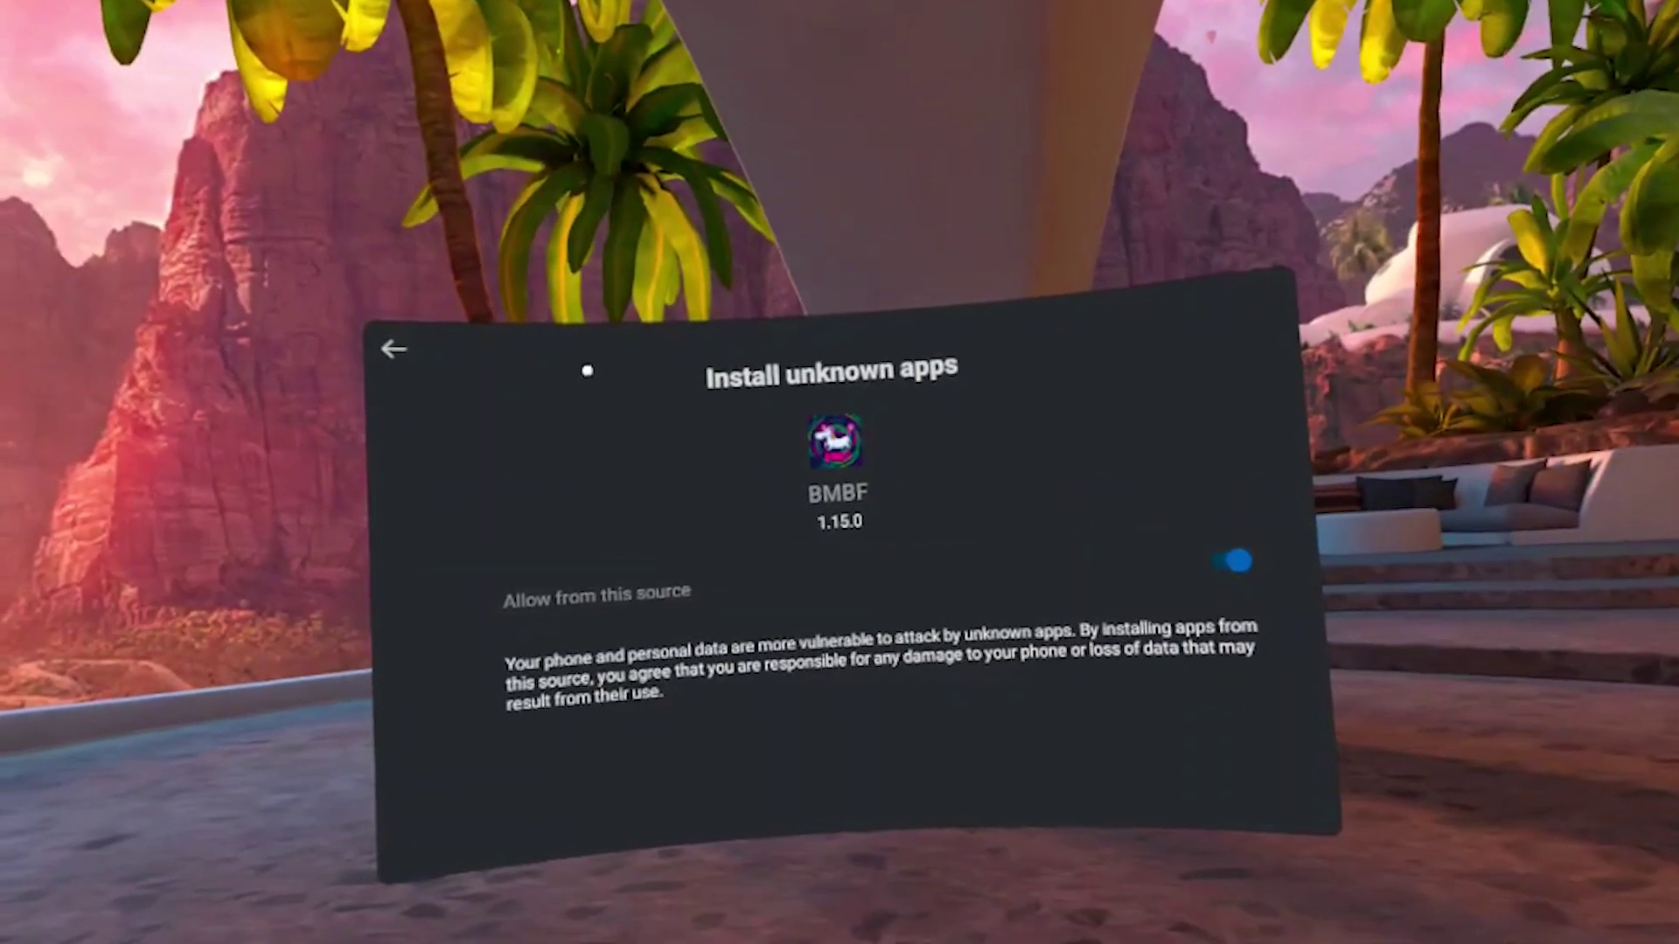
pyautogui.click(395, 350)
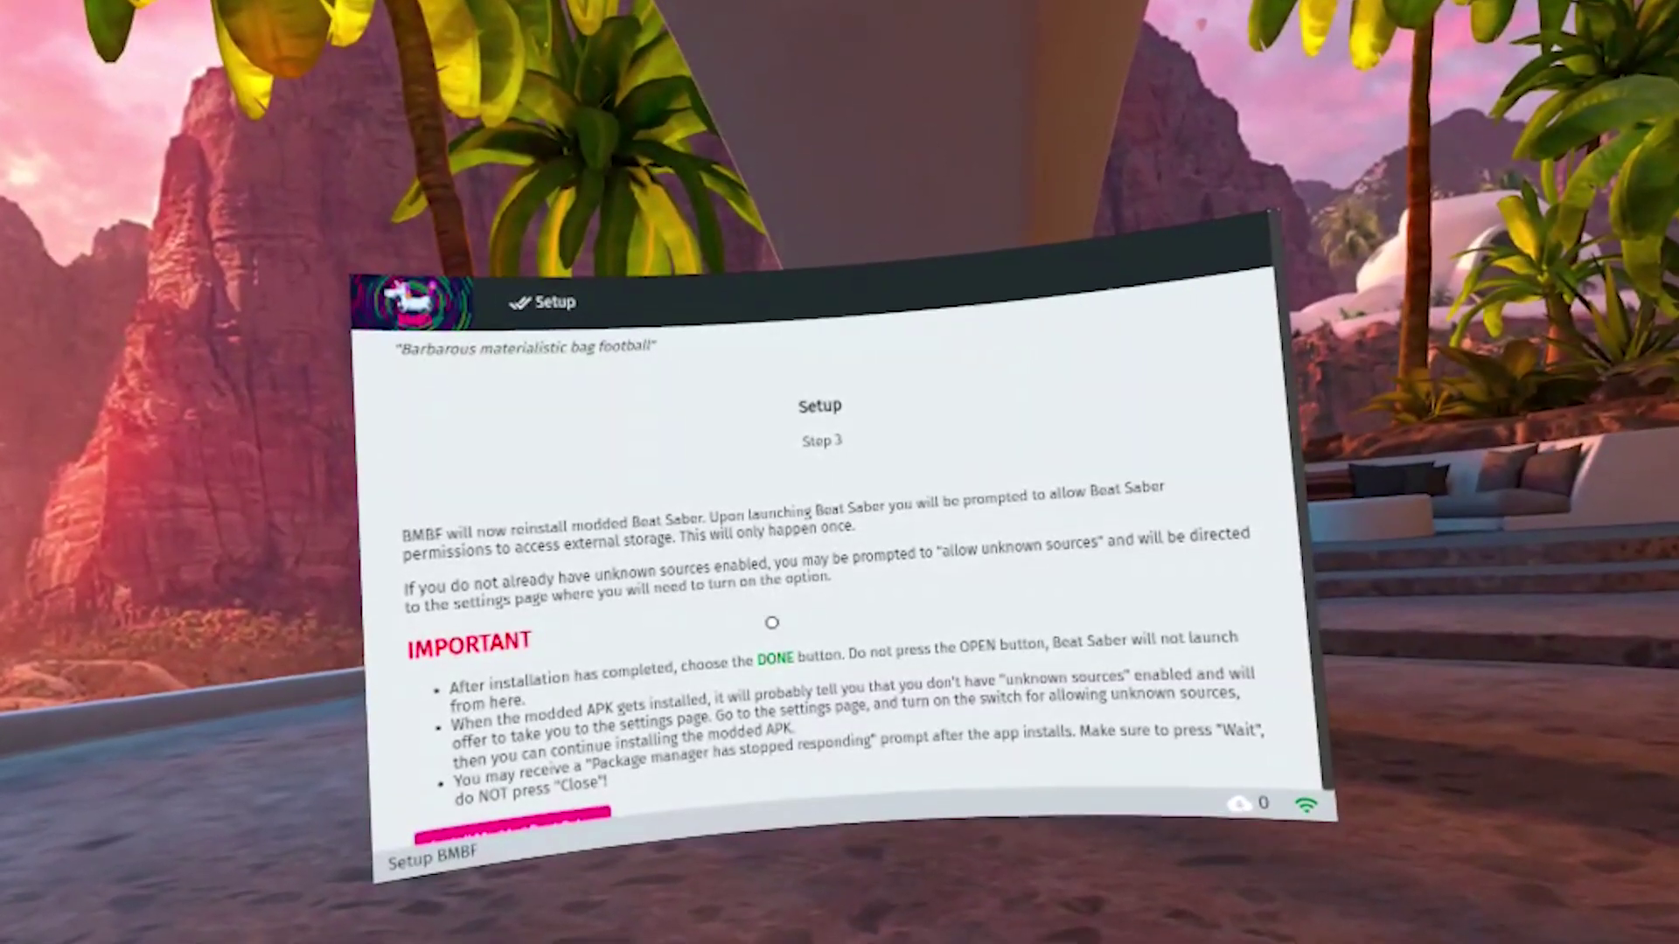
pyautogui.click(516, 798)
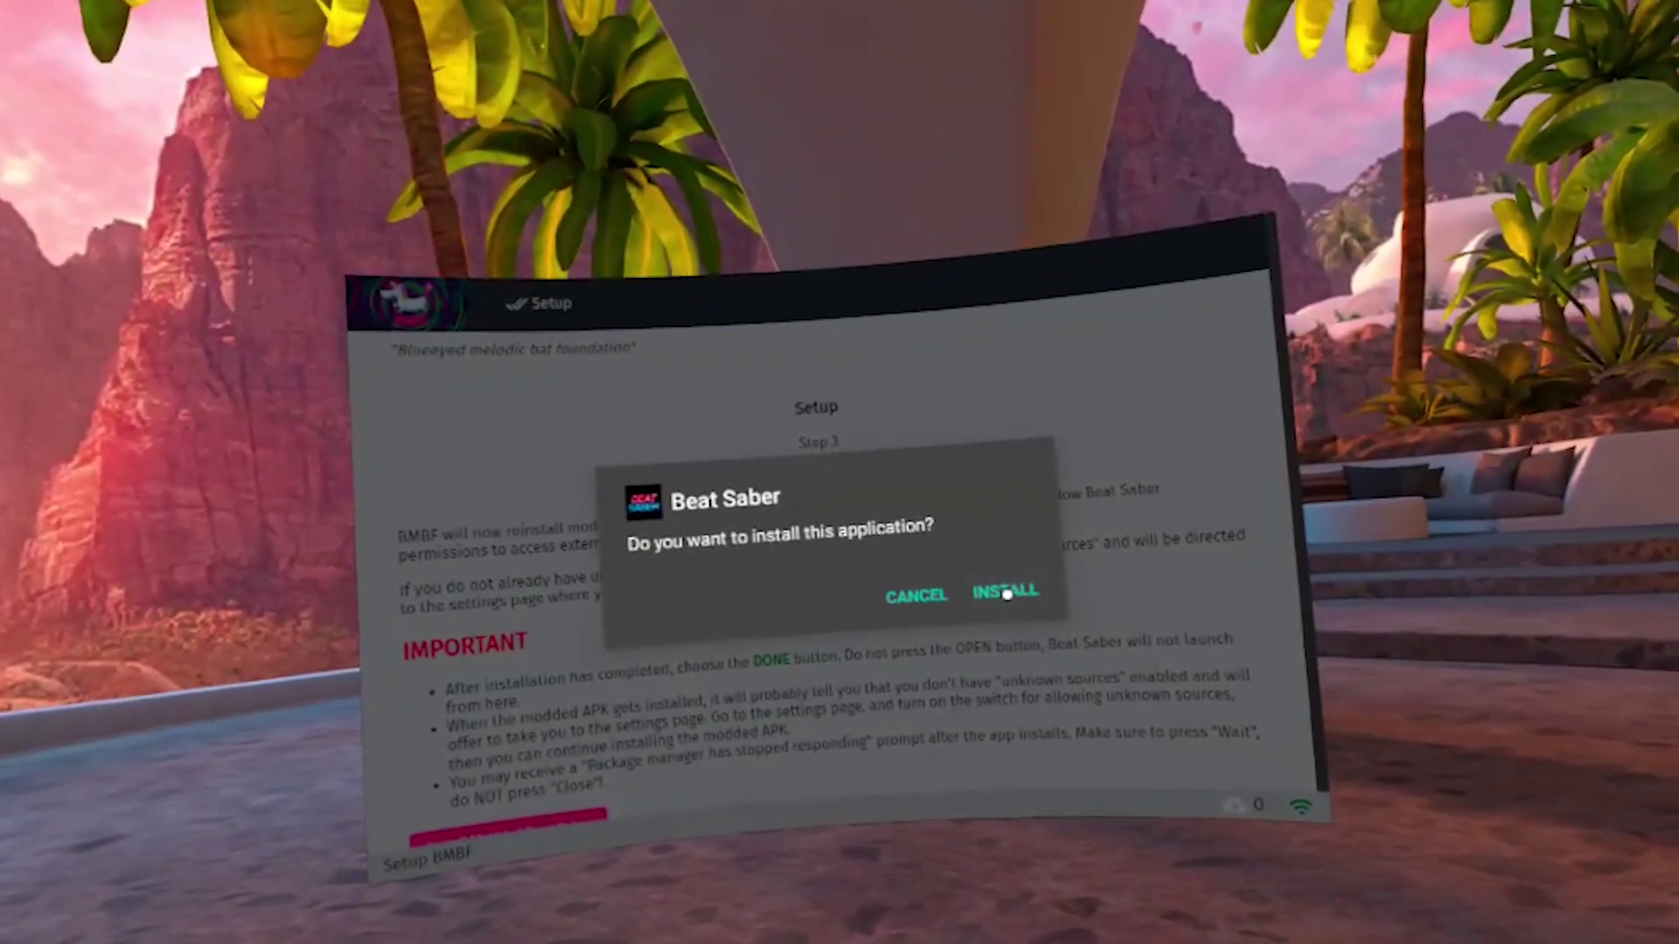
pyautogui.click(1004, 593)
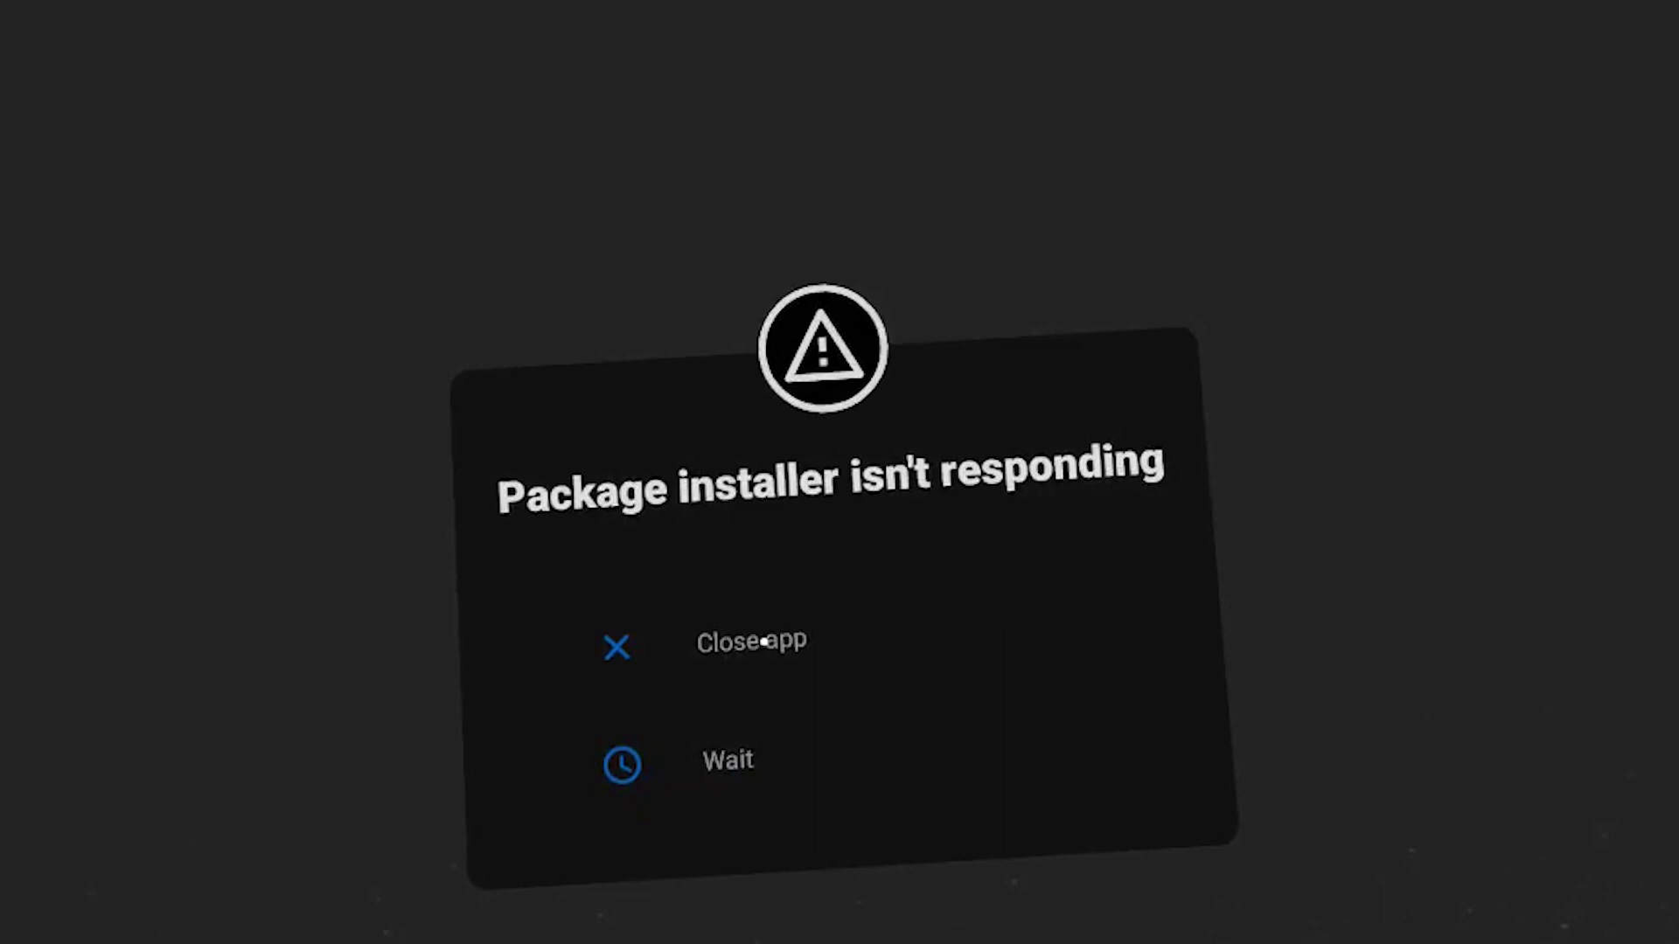
# - Close the unresponsive package installer so the modded Beat Saber install completes
pyautogui.click(764, 641)
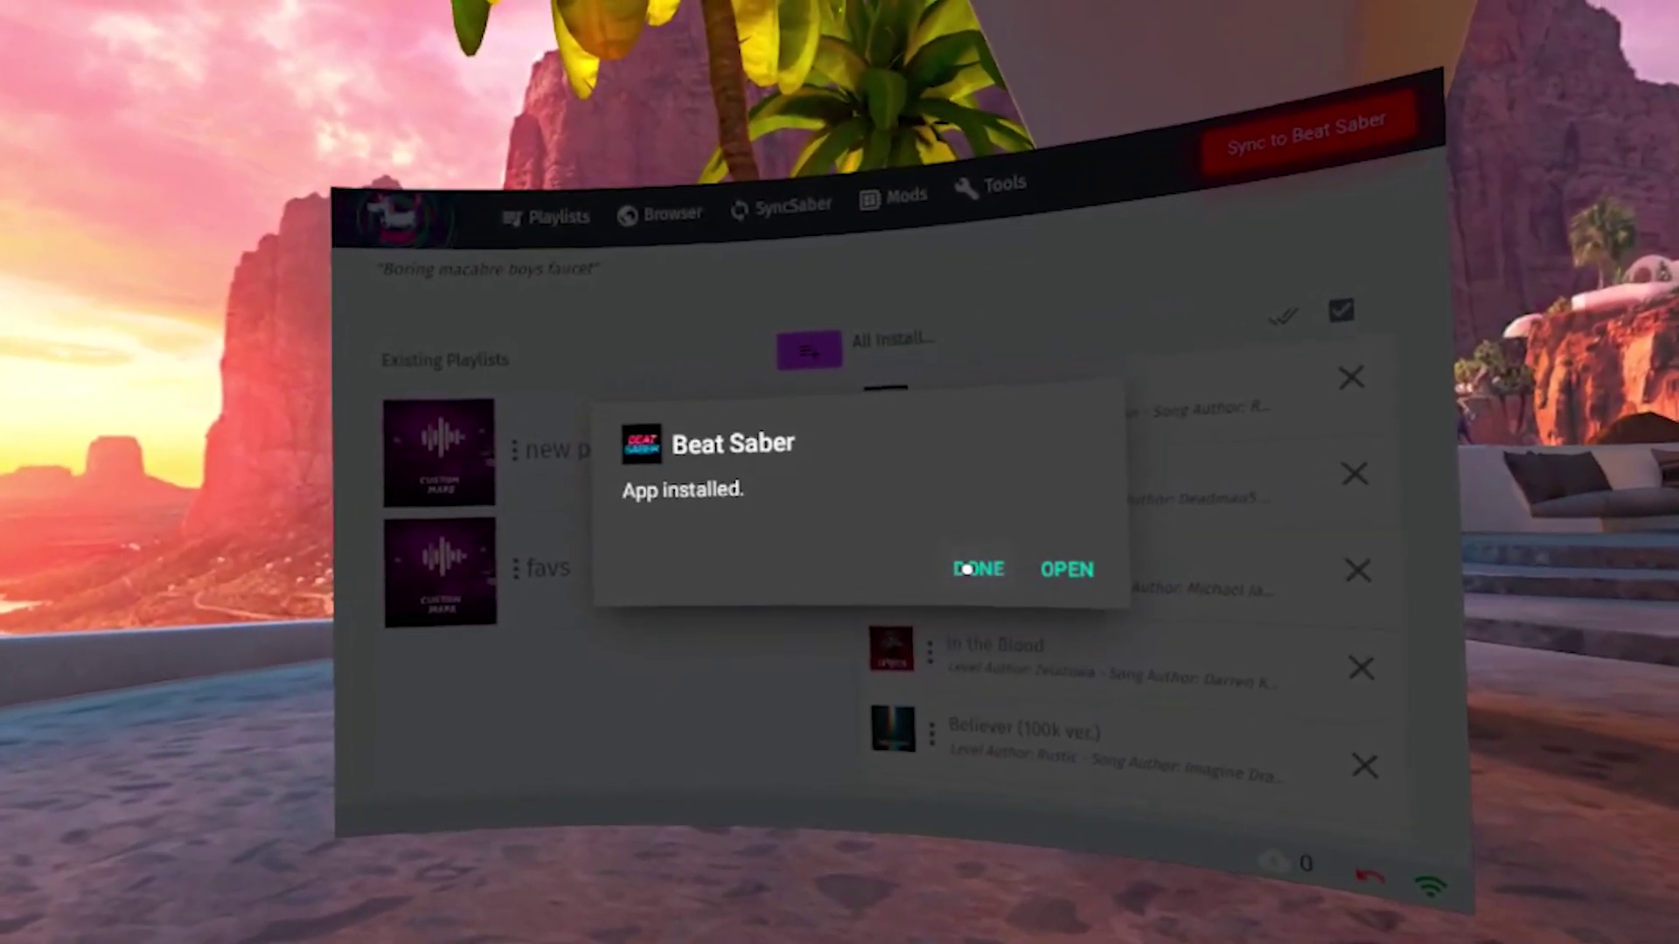
# - Finish the install with Done and restore the existing playlists after the upgrade
pyautogui.click(963, 571)
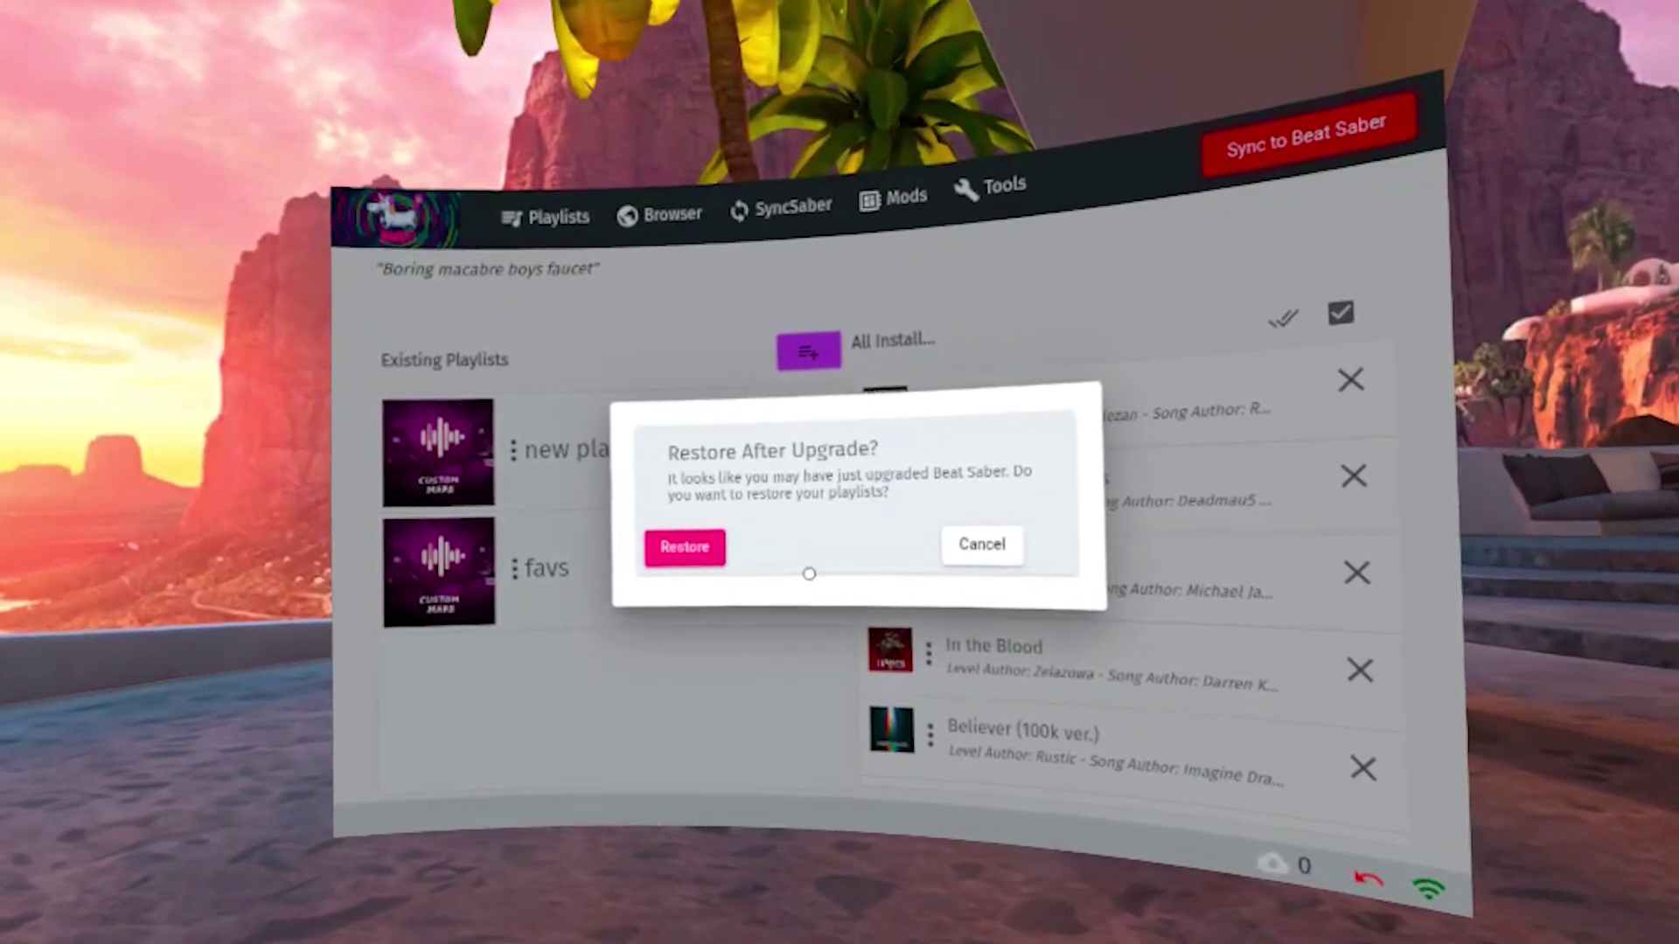
pyautogui.click(684, 547)
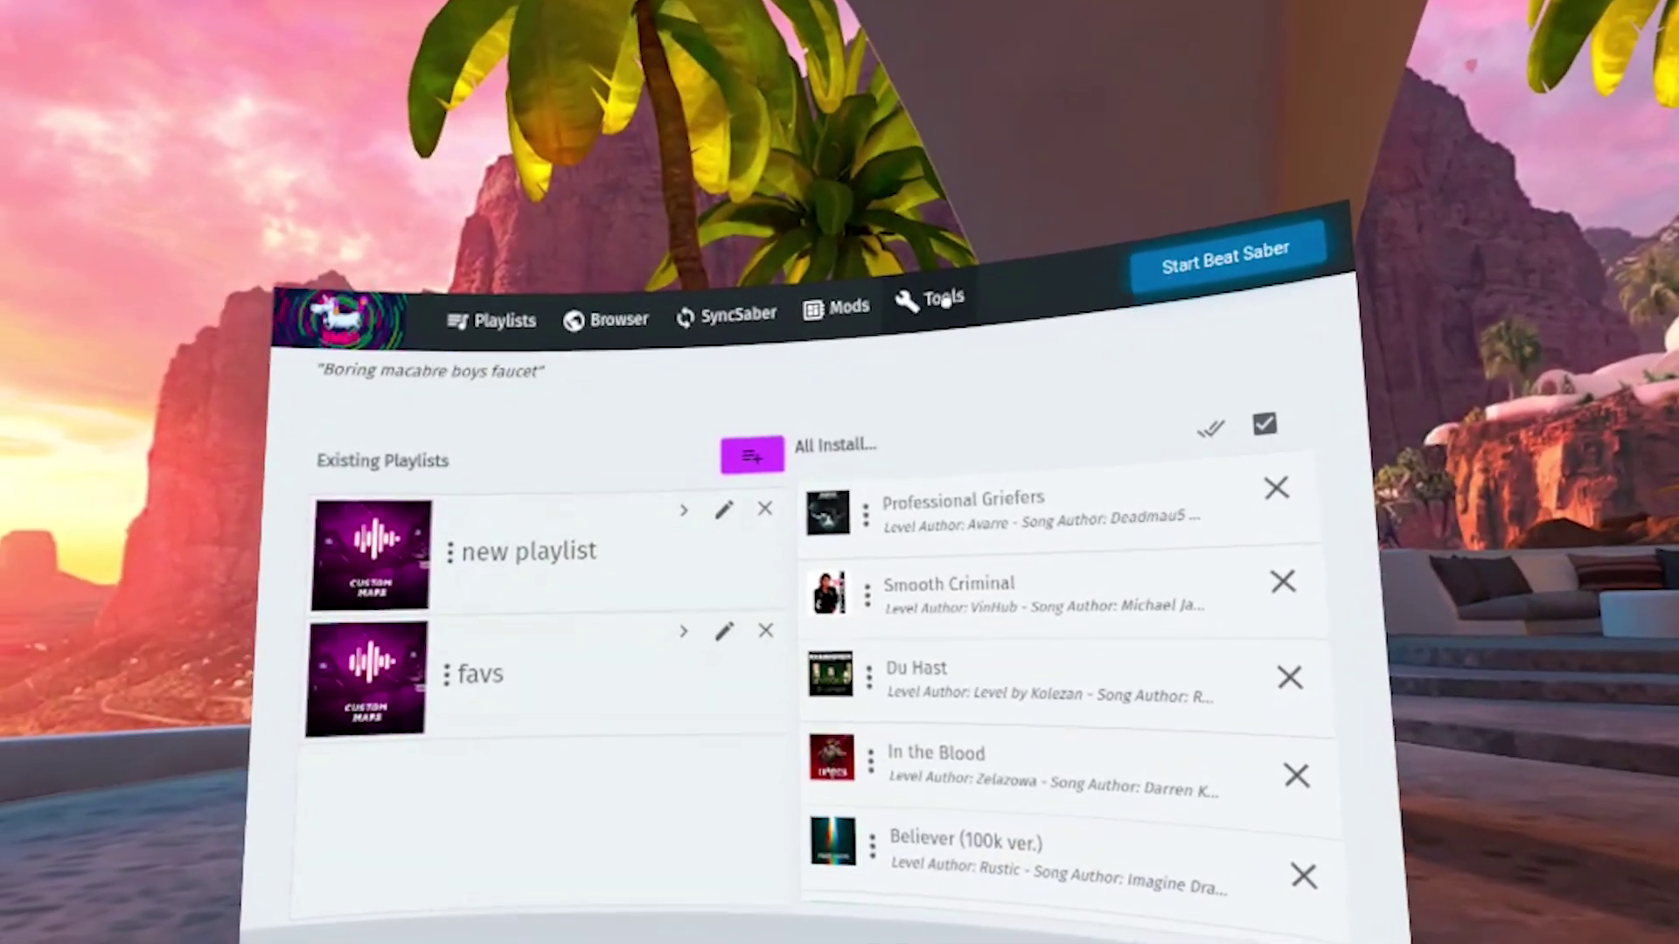
# - Open Mod Management and scroll through core mods like Custom Types, Codegen and SongLoader
pyautogui.click(835, 318)
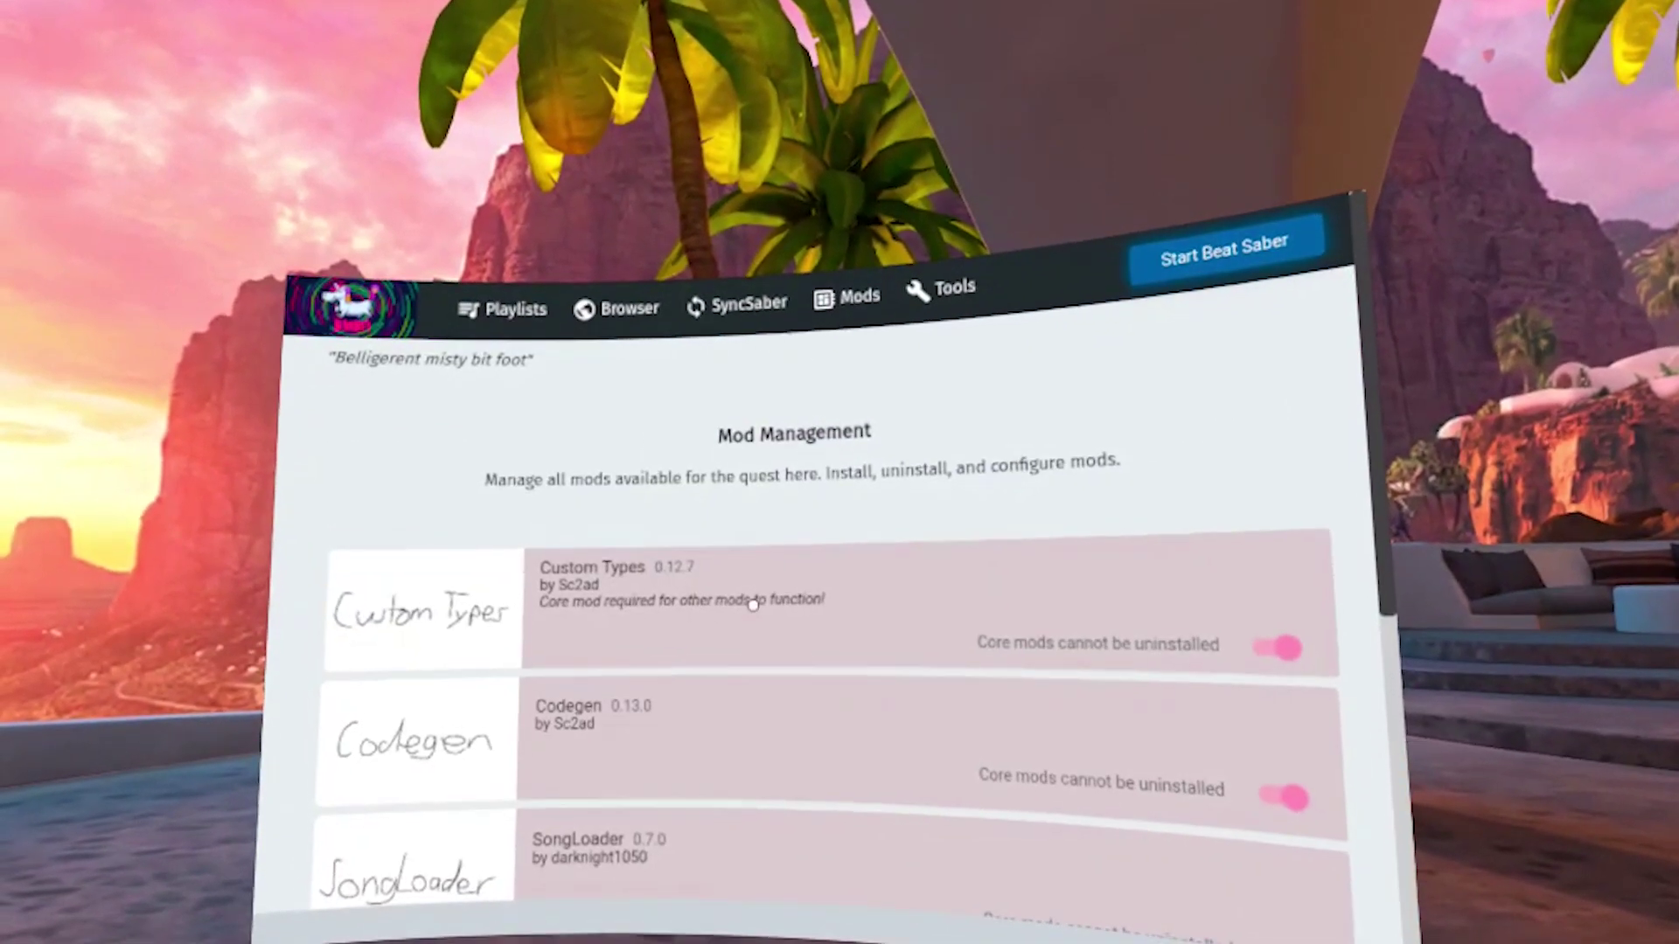
pyautogui.scroll(-2, 727, 631)
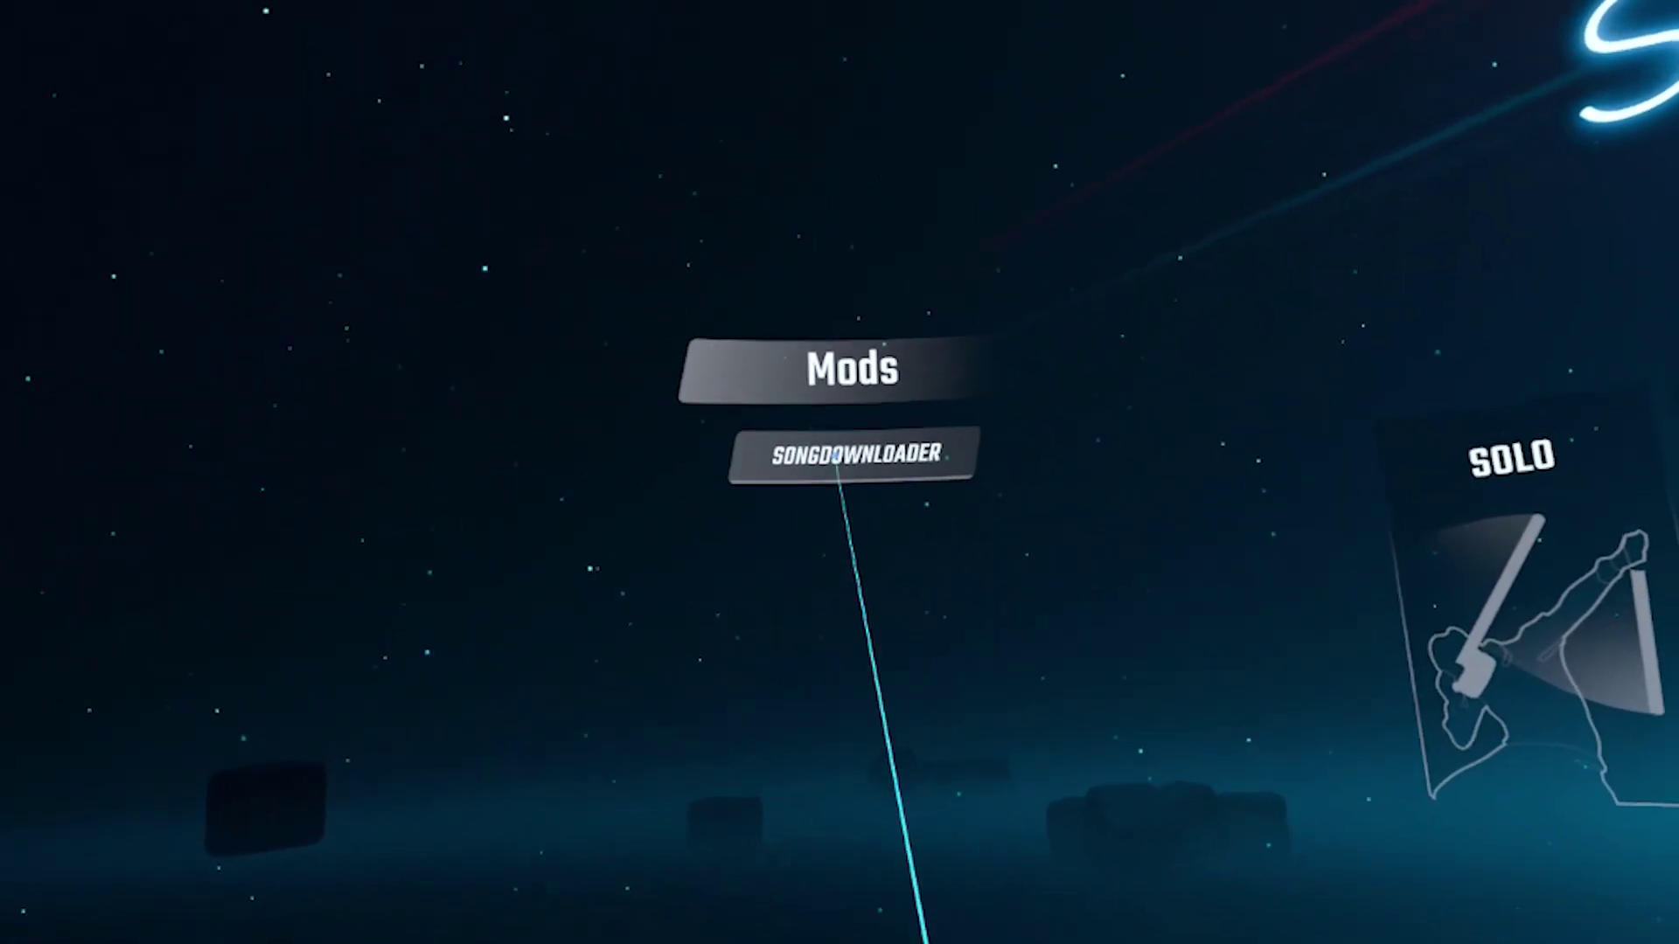
# - Open the in-game Download Songs screen and enter 'muse' in the search bar
pyautogui.click(923, 481)
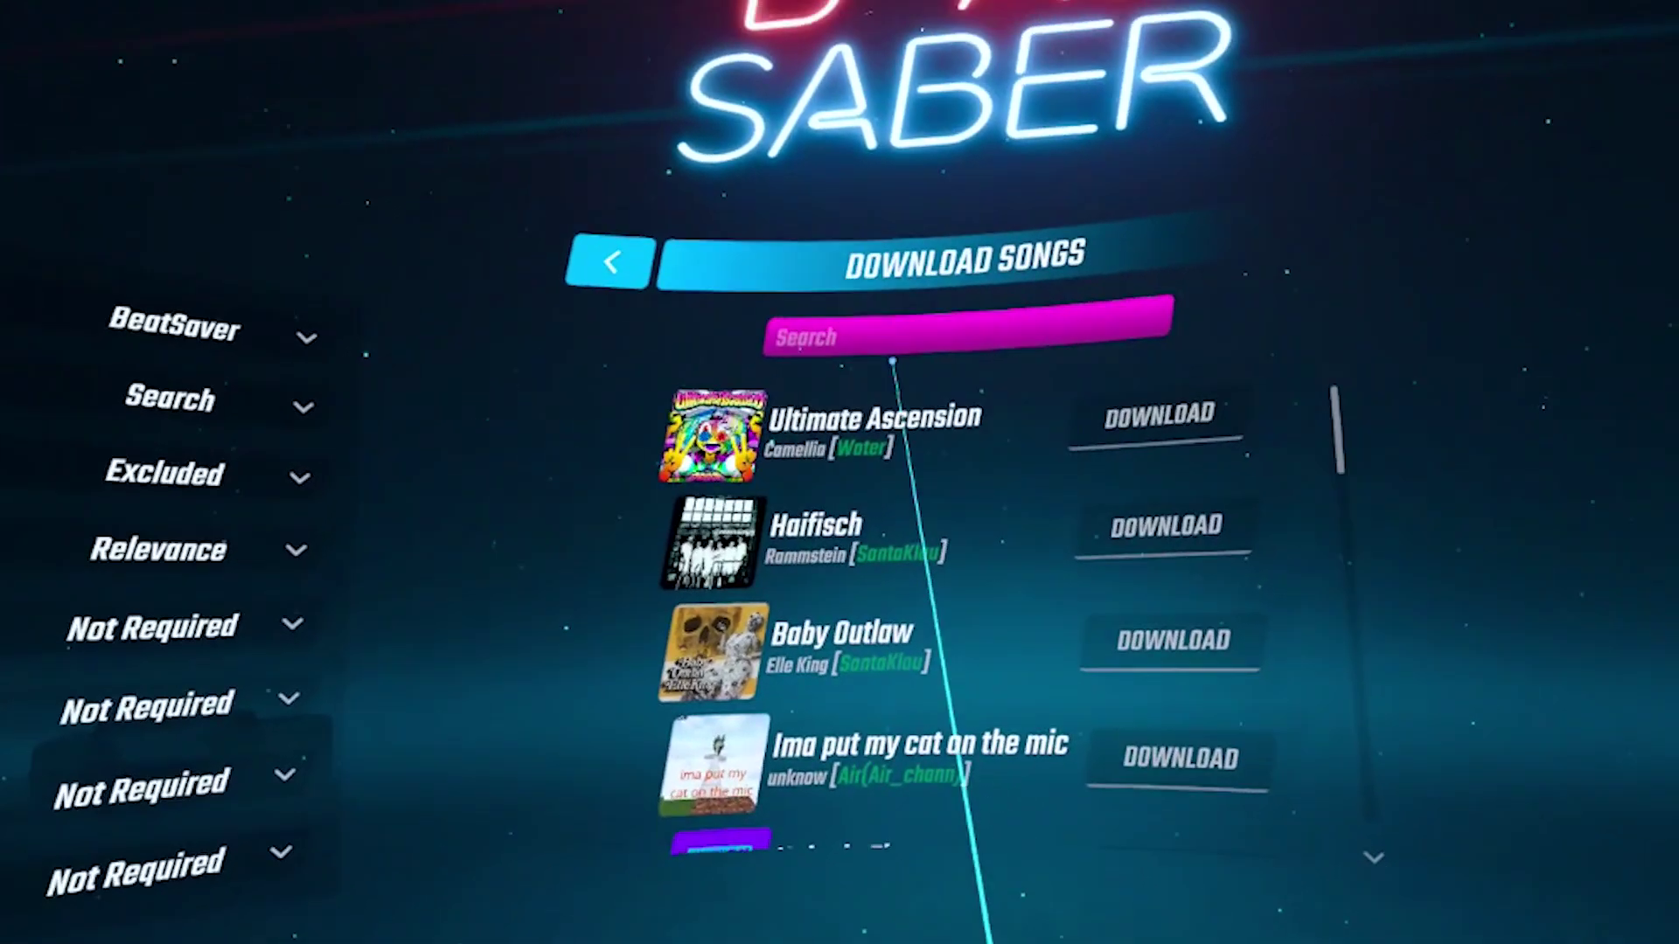
pyautogui.click(892, 350)
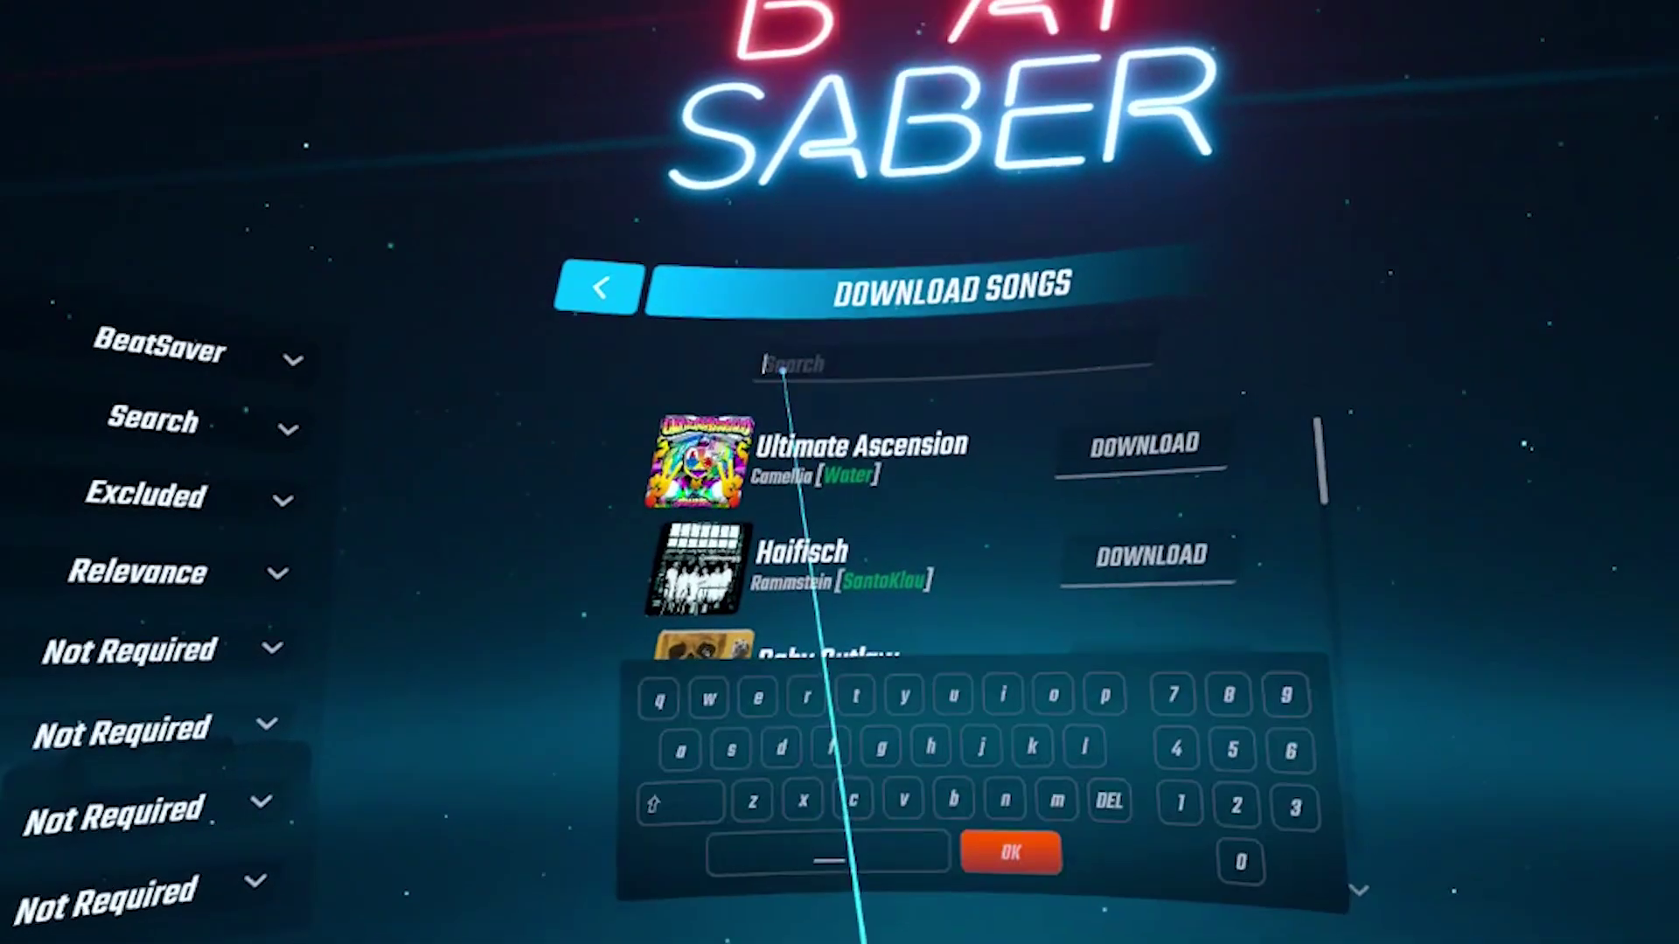
pyautogui.click(976, 640)
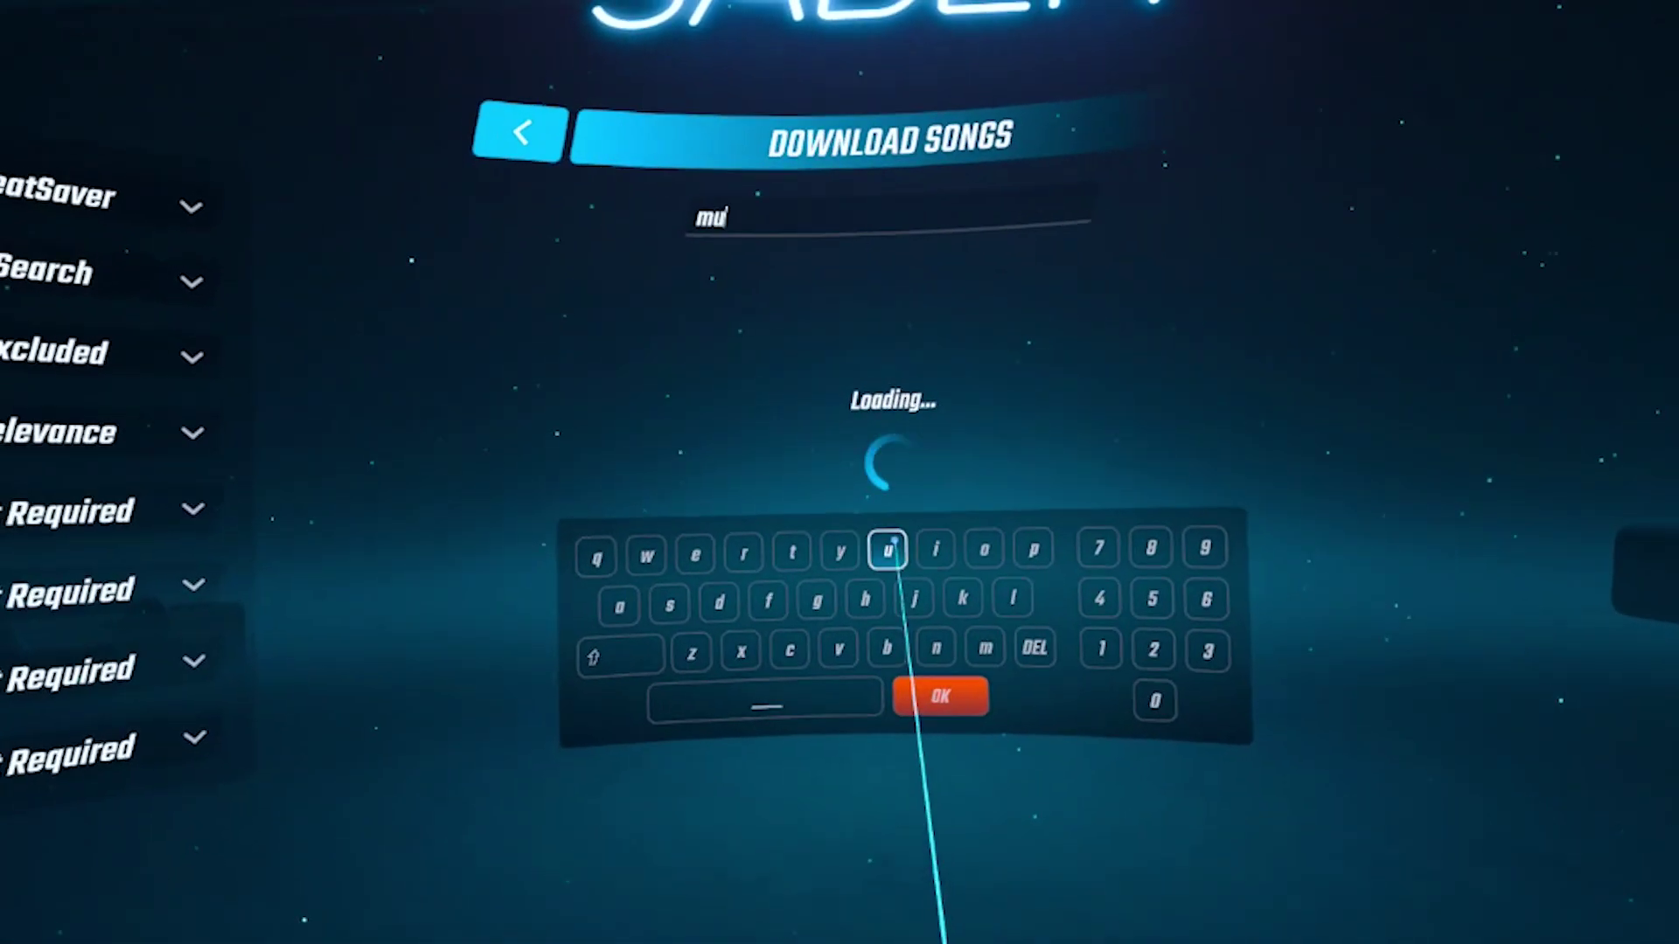
pyautogui.click(880, 544)
pyautogui.click(662, 599)
pyautogui.click(798, 544)
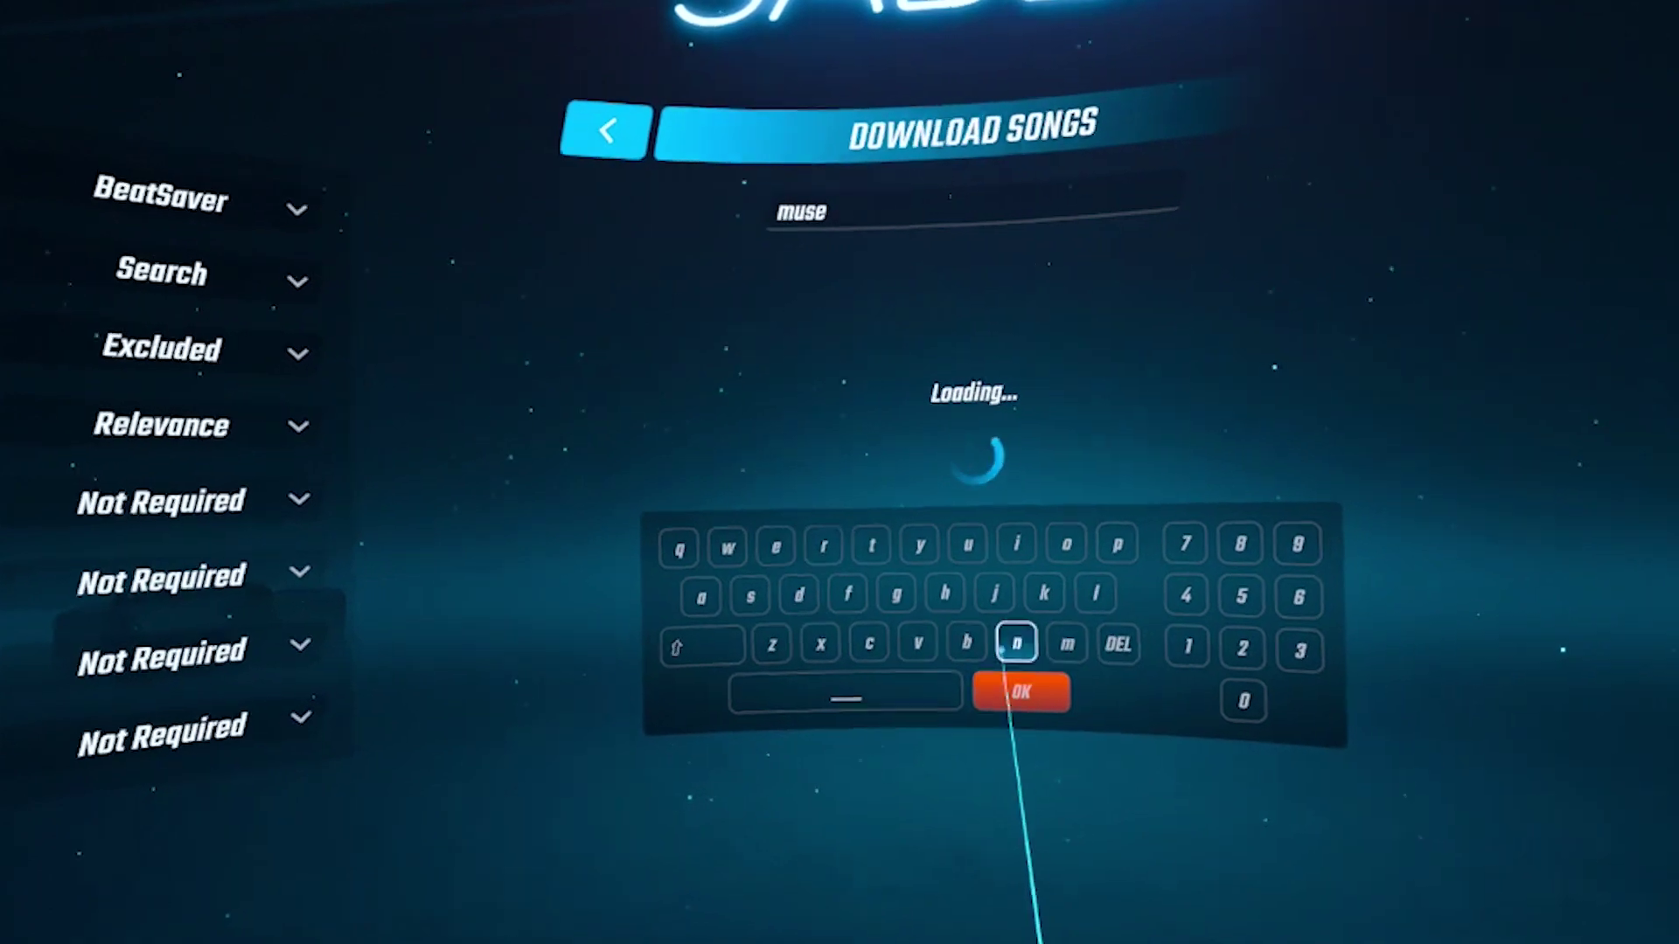
# - Search for muse, download Map of the Problematique, and return to the main menu
pyautogui.click(1040, 689)
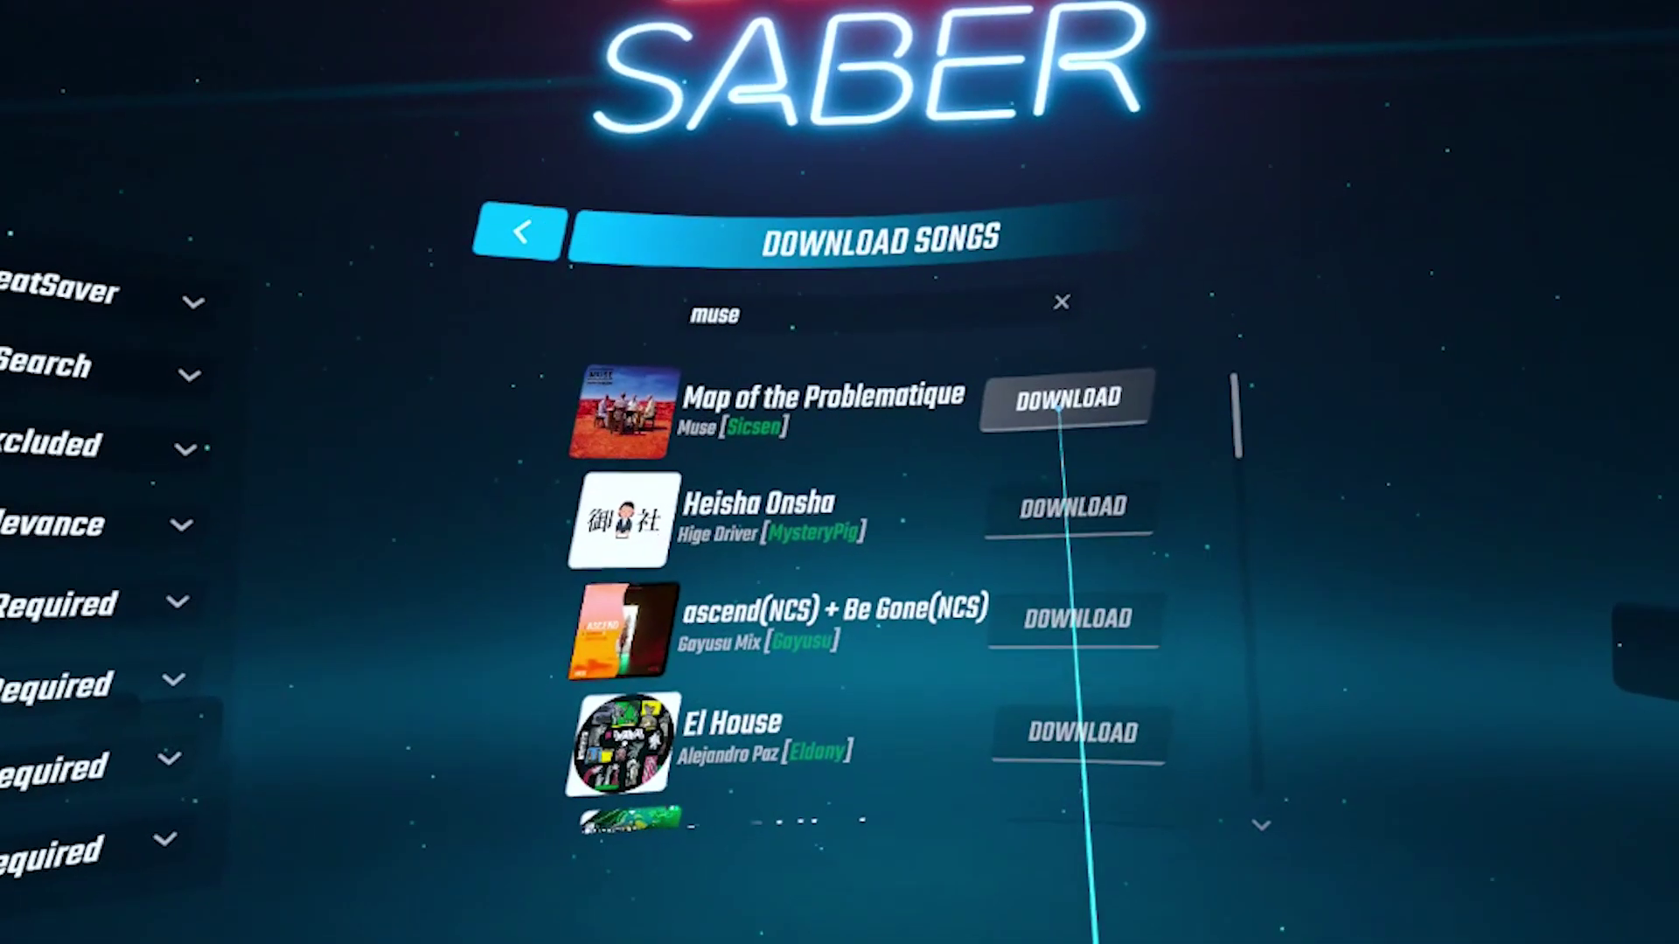
pyautogui.click(1137, 351)
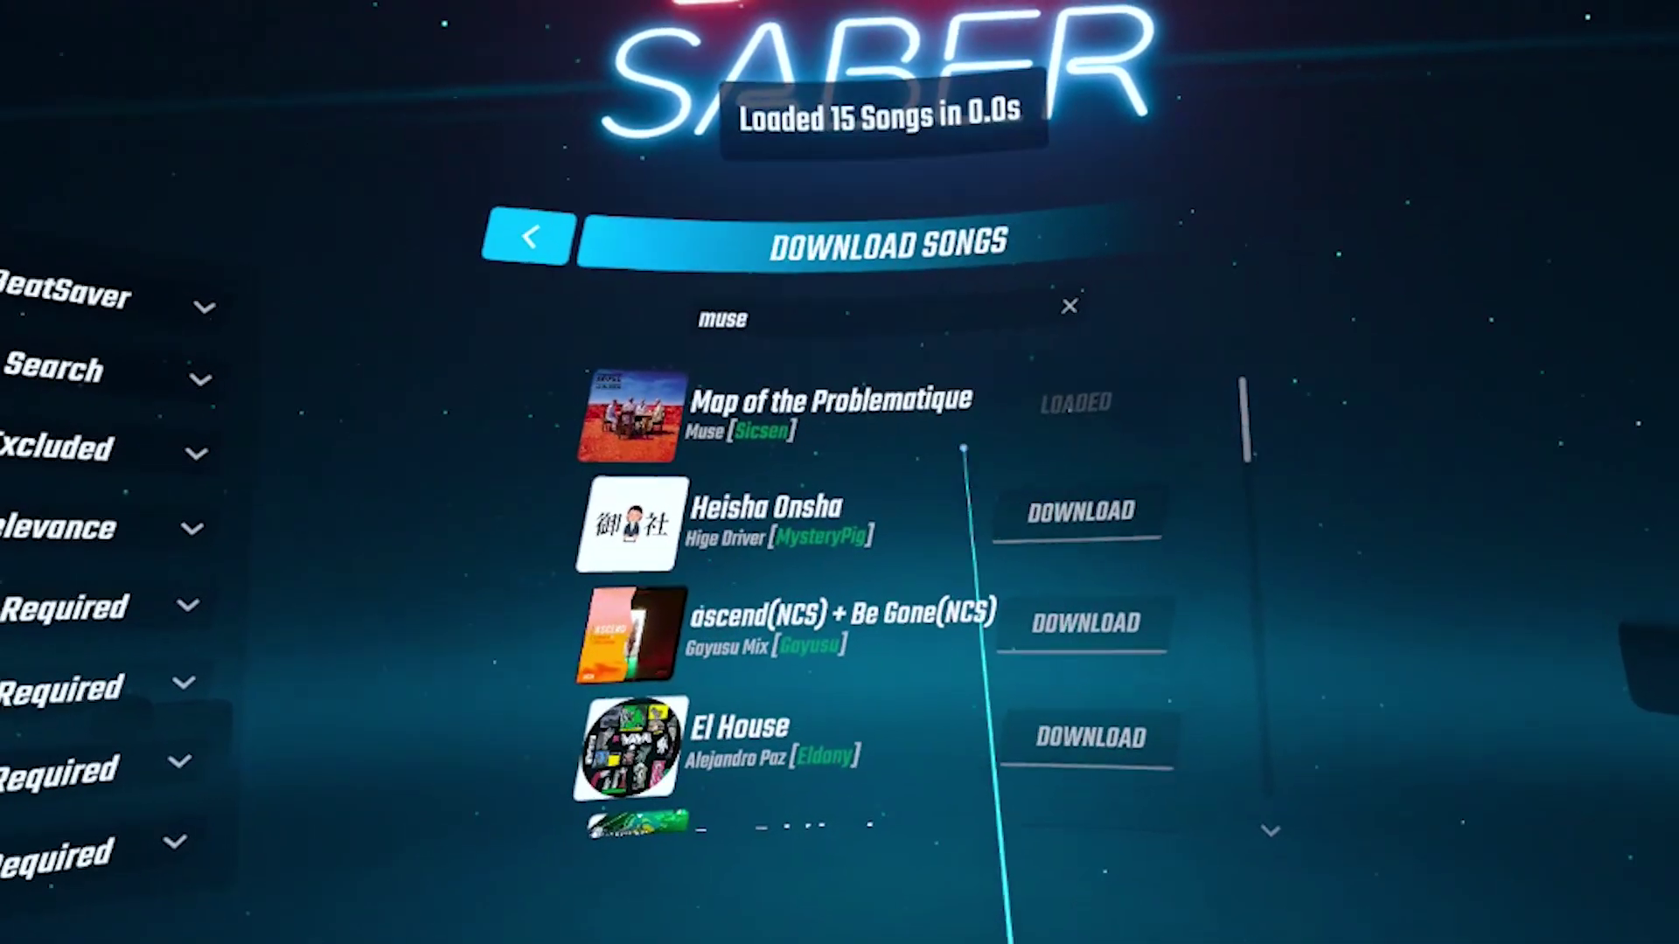
pyautogui.click(547, 237)
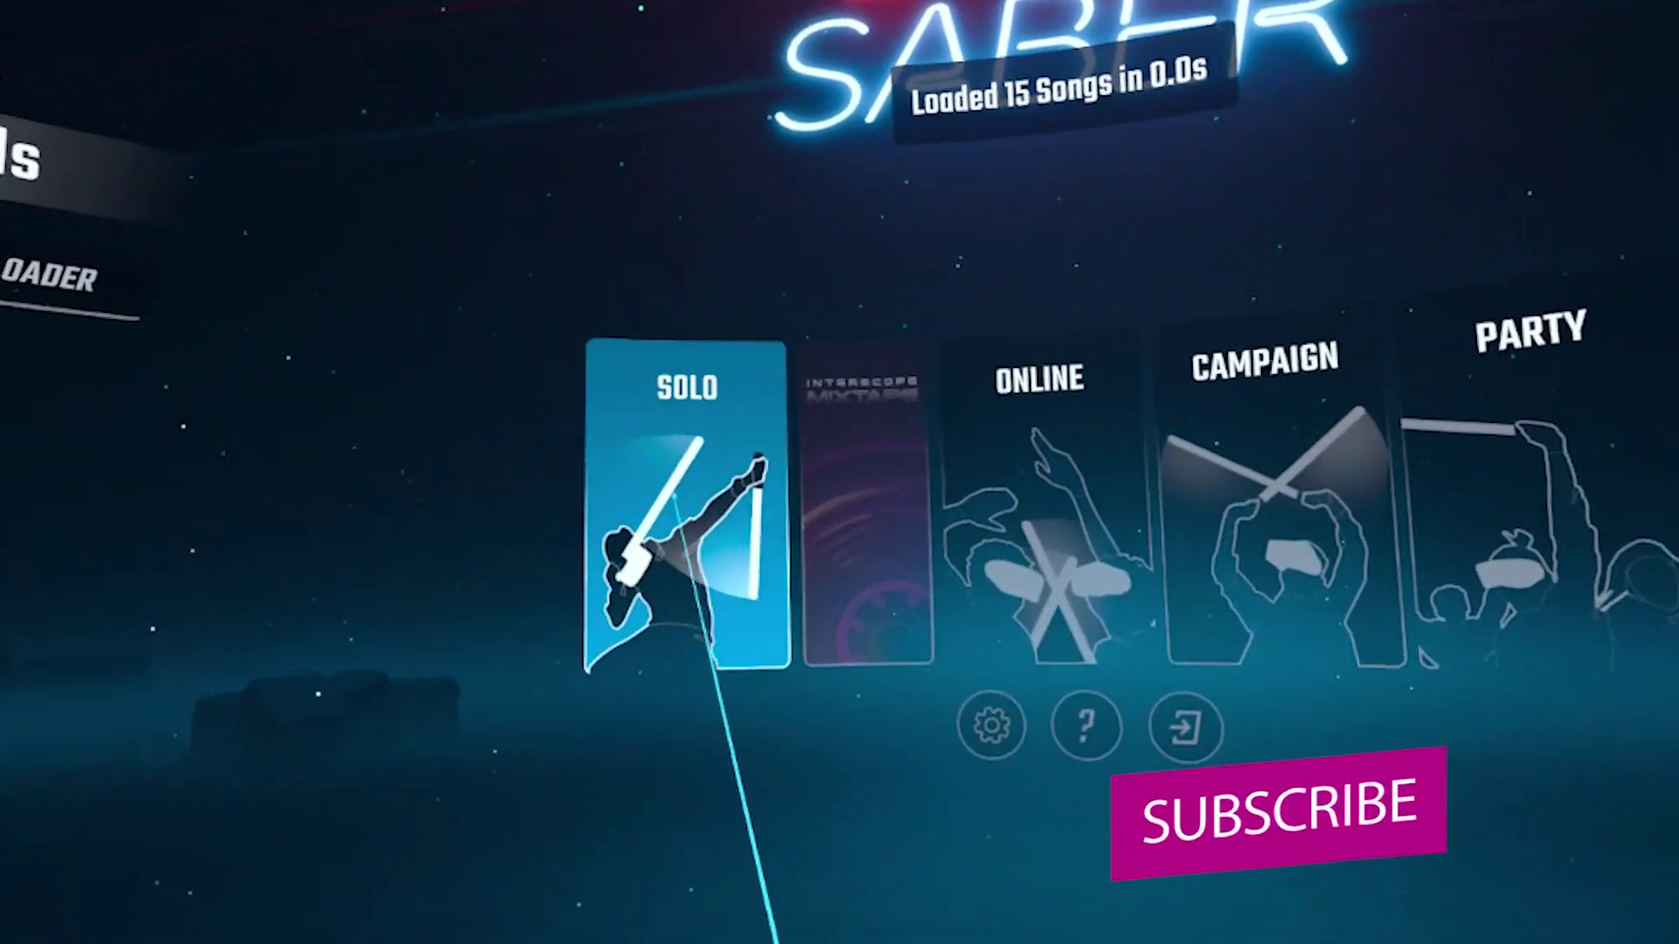
# - In Solo mode, browse the OST & Extras, Music Packs and Custom Levels song lists
pyautogui.click(712, 506)
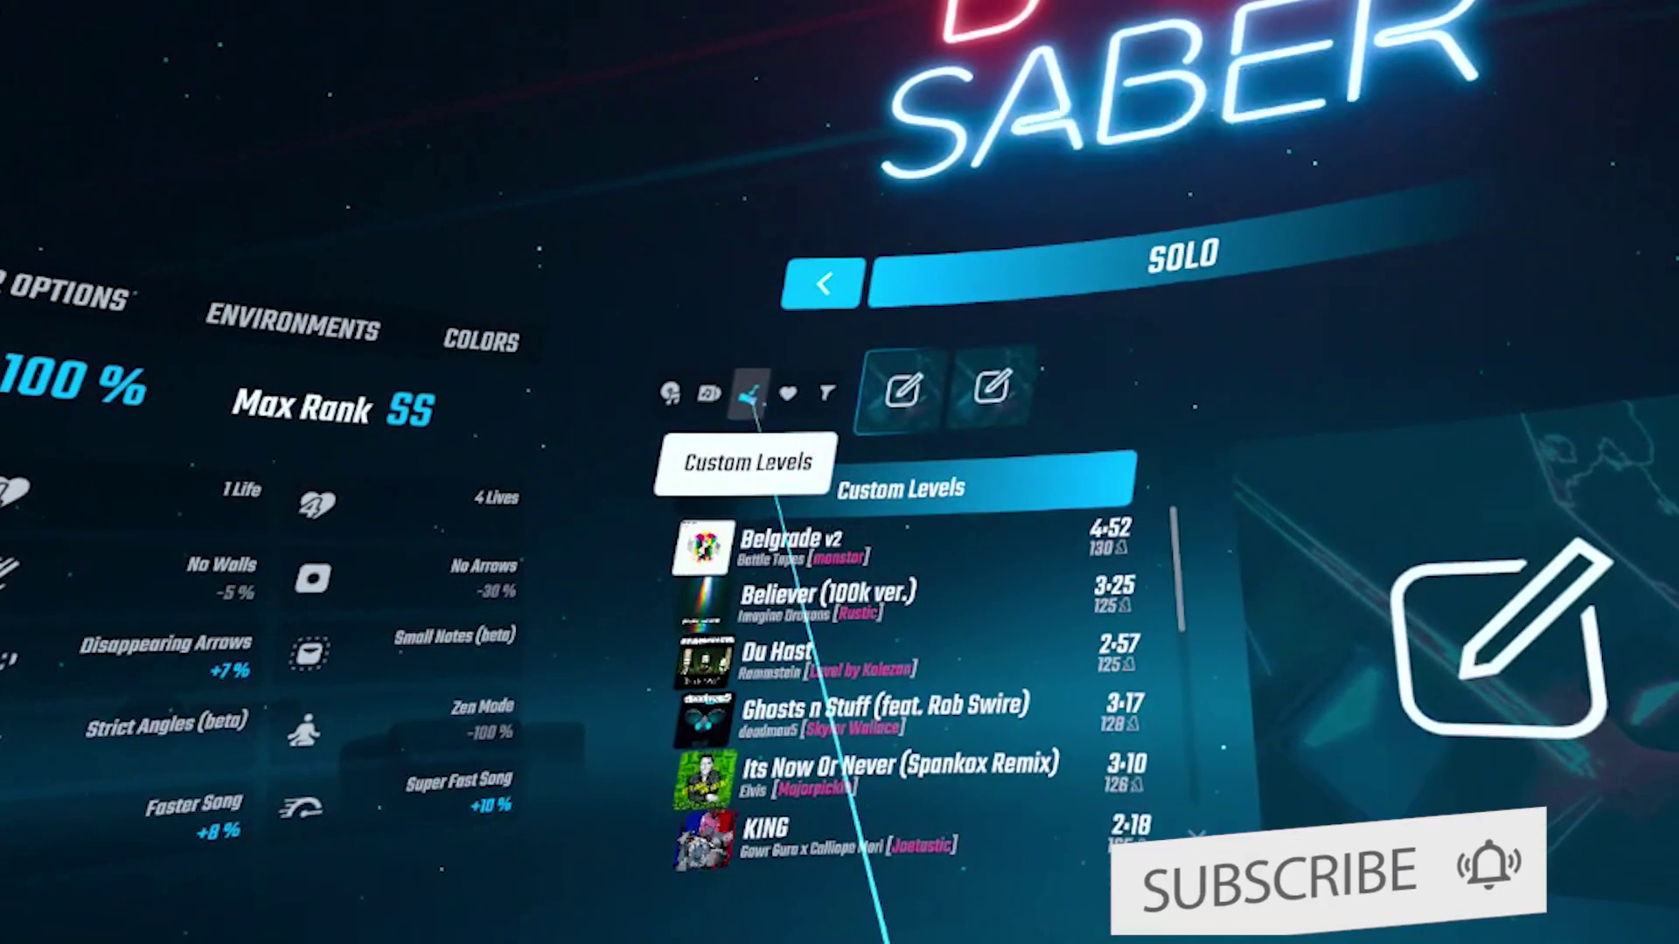
pyautogui.click(671, 395)
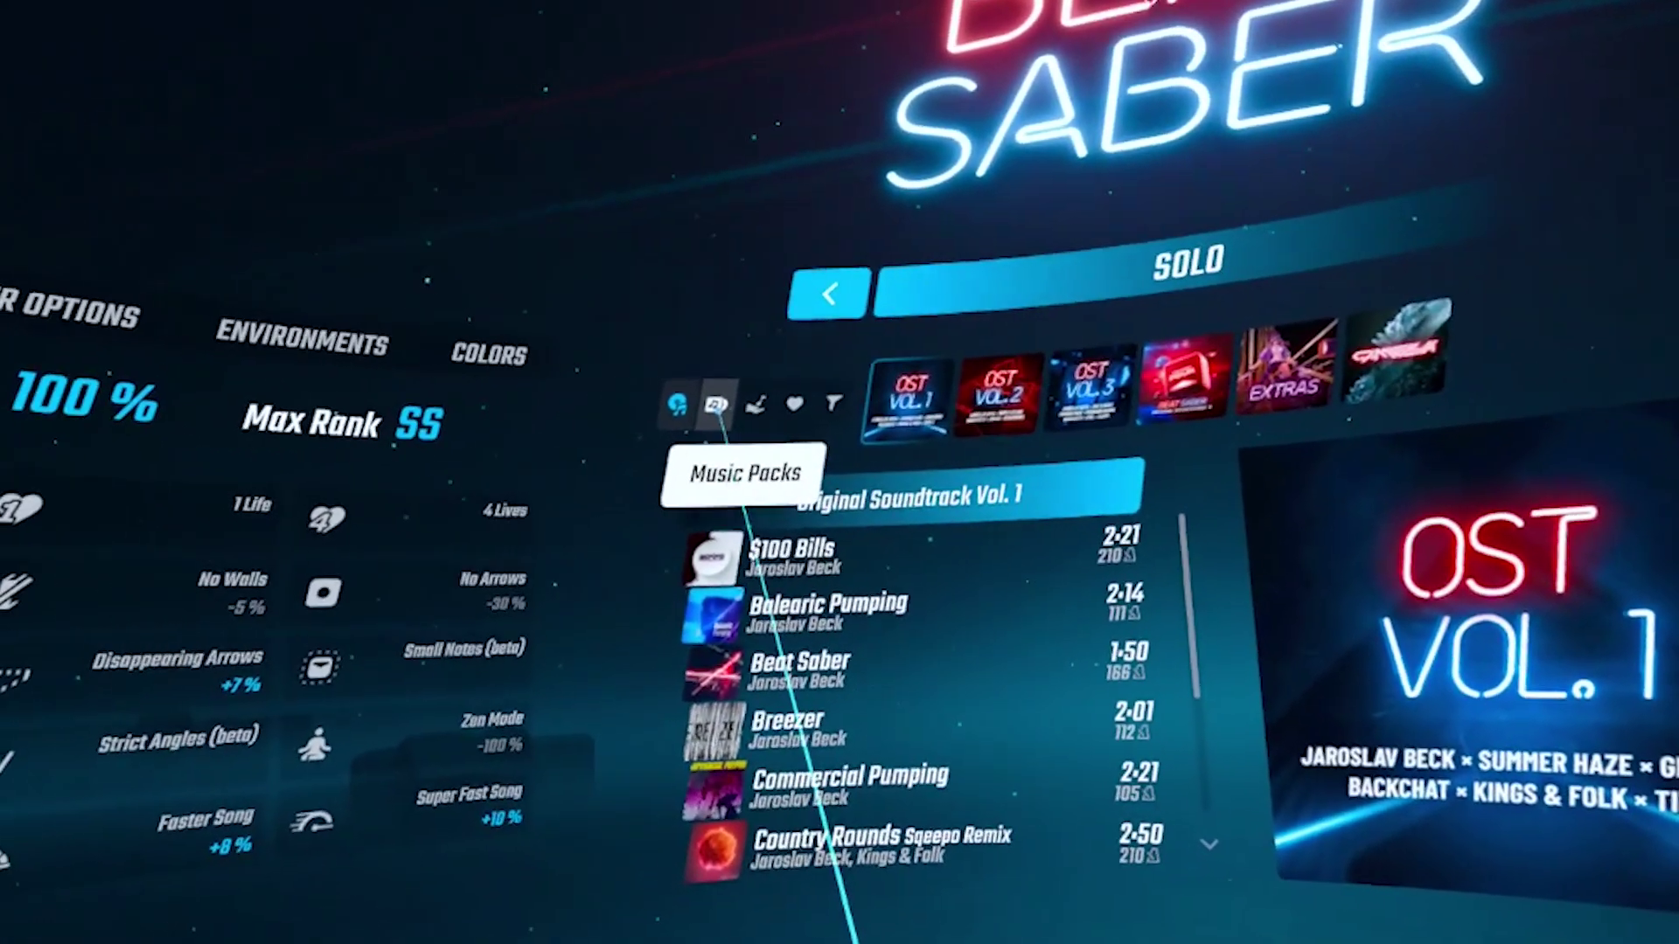
pyautogui.click(691, 423)
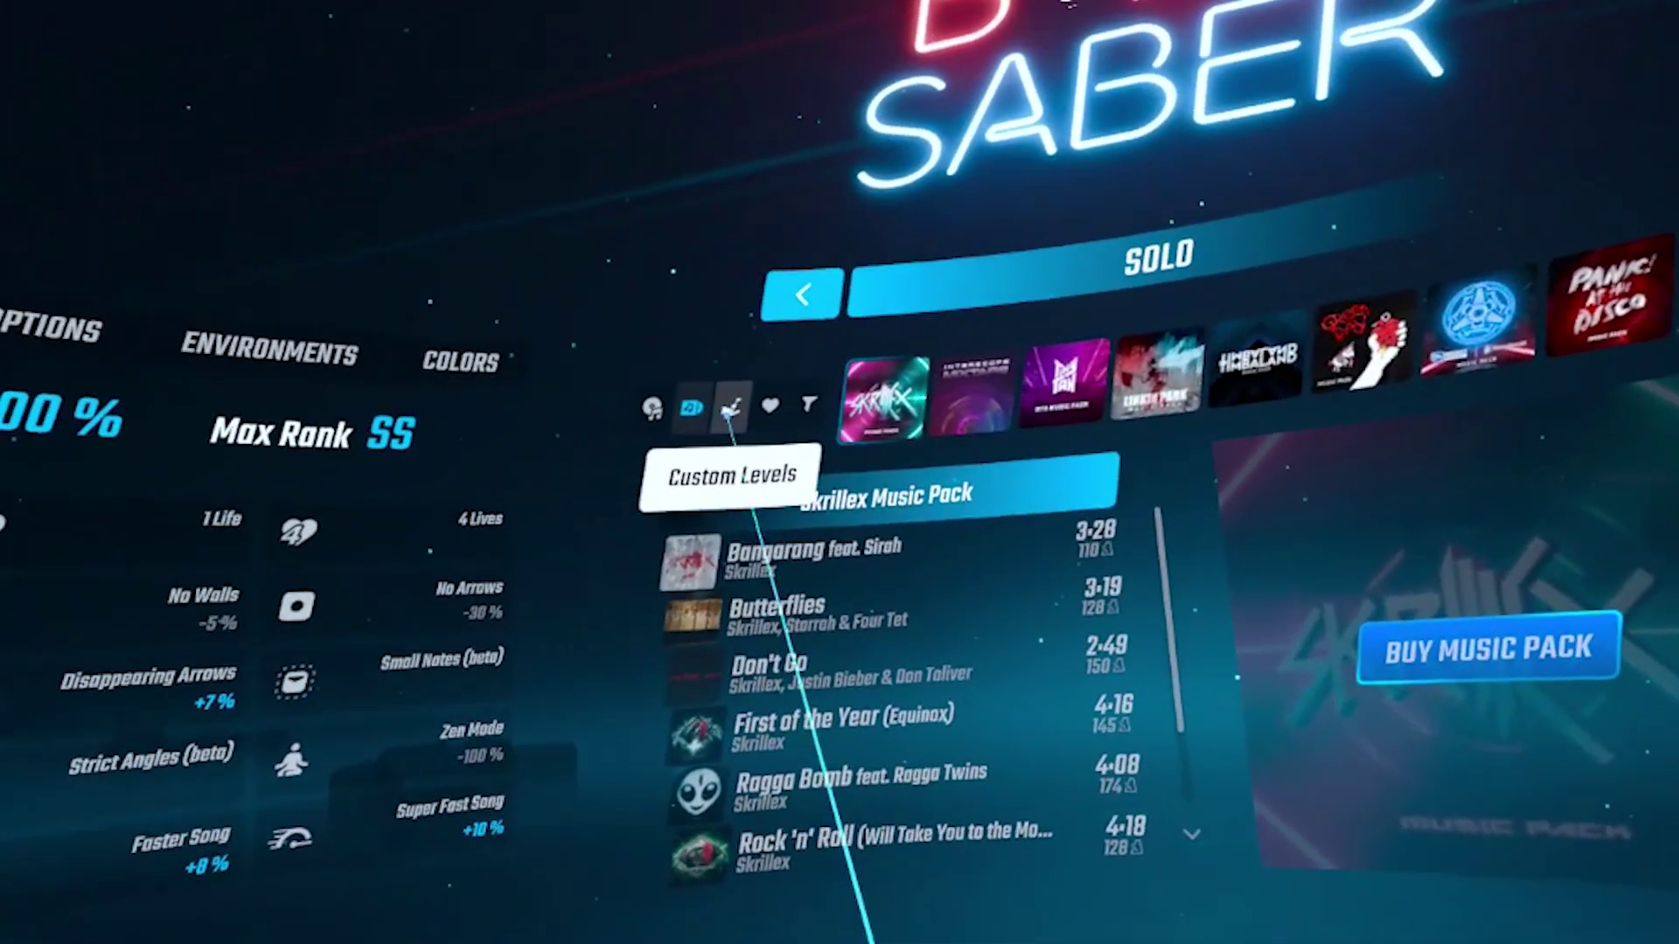
pyautogui.click(537, 434)
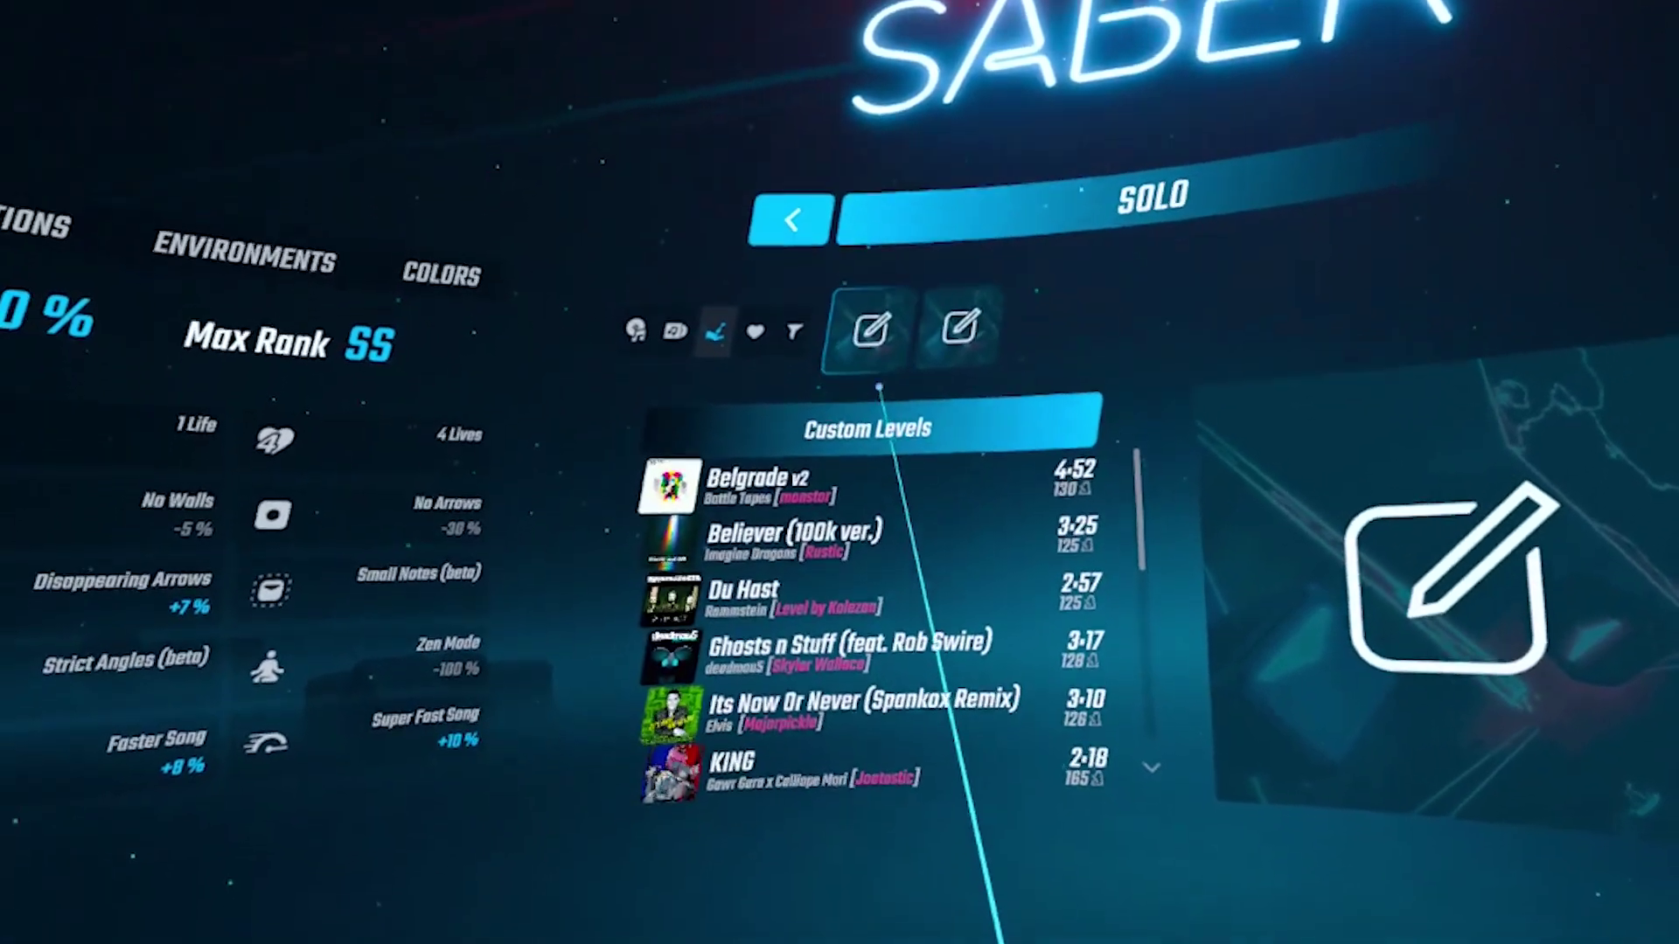
pyautogui.scroll(-2, 893, 444)
pyautogui.scroll(-3, 894, 445)
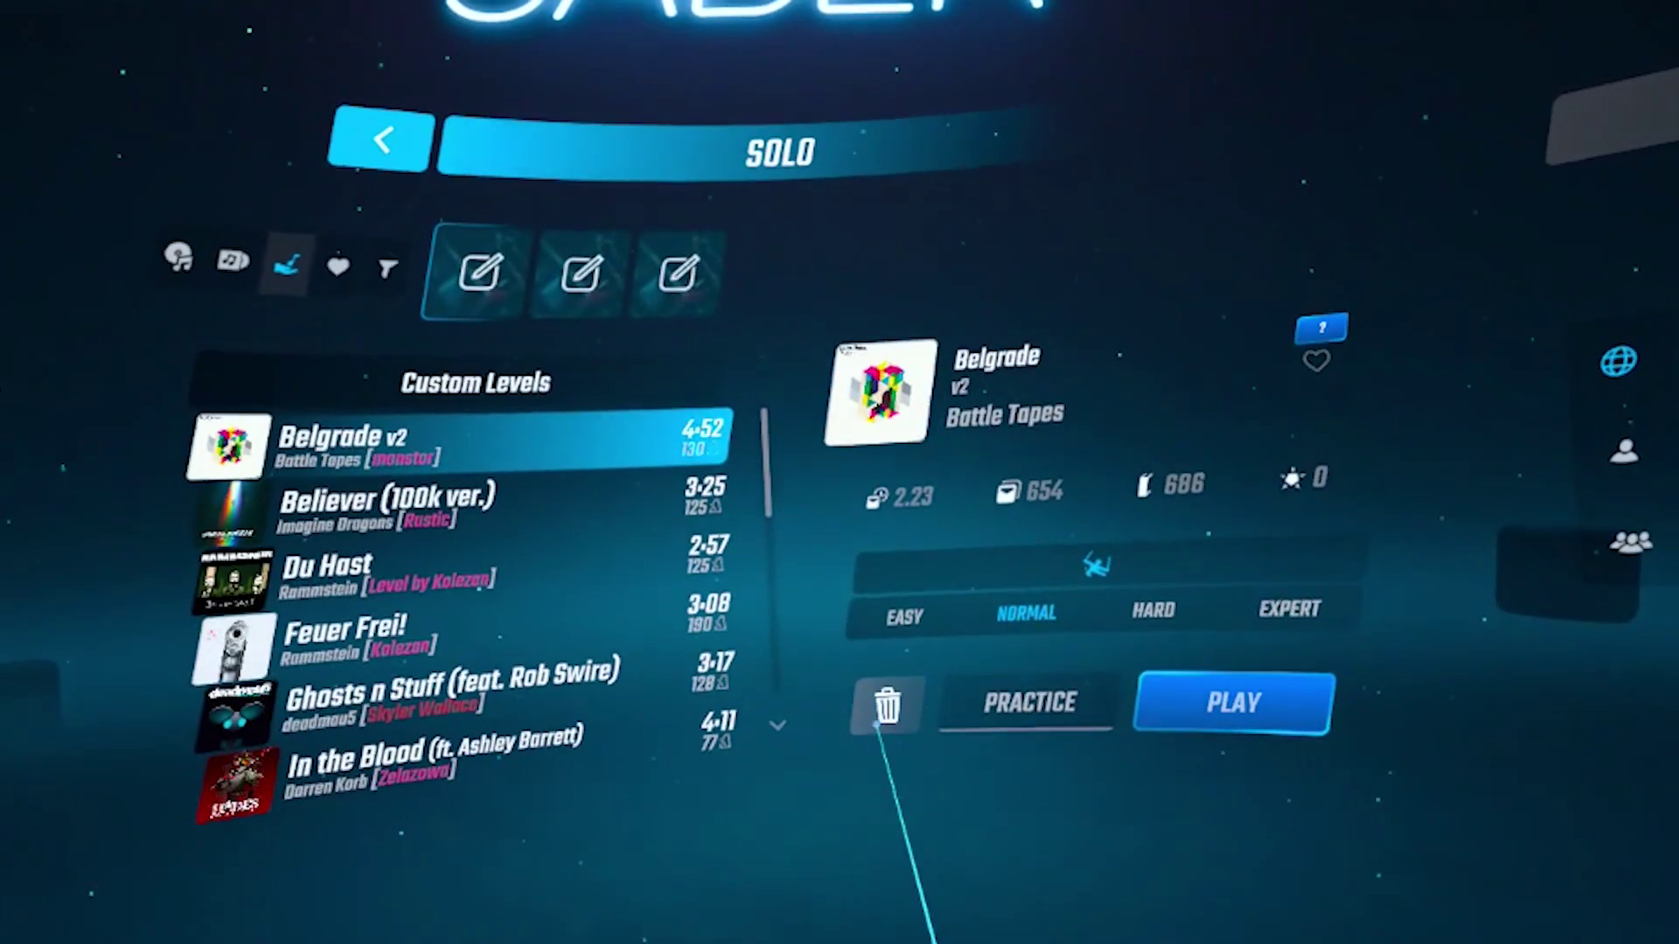
# - Delete the custom song Belgrade v2 and select Map of the Problematique to confirm it's installed
pyautogui.click(887, 706)
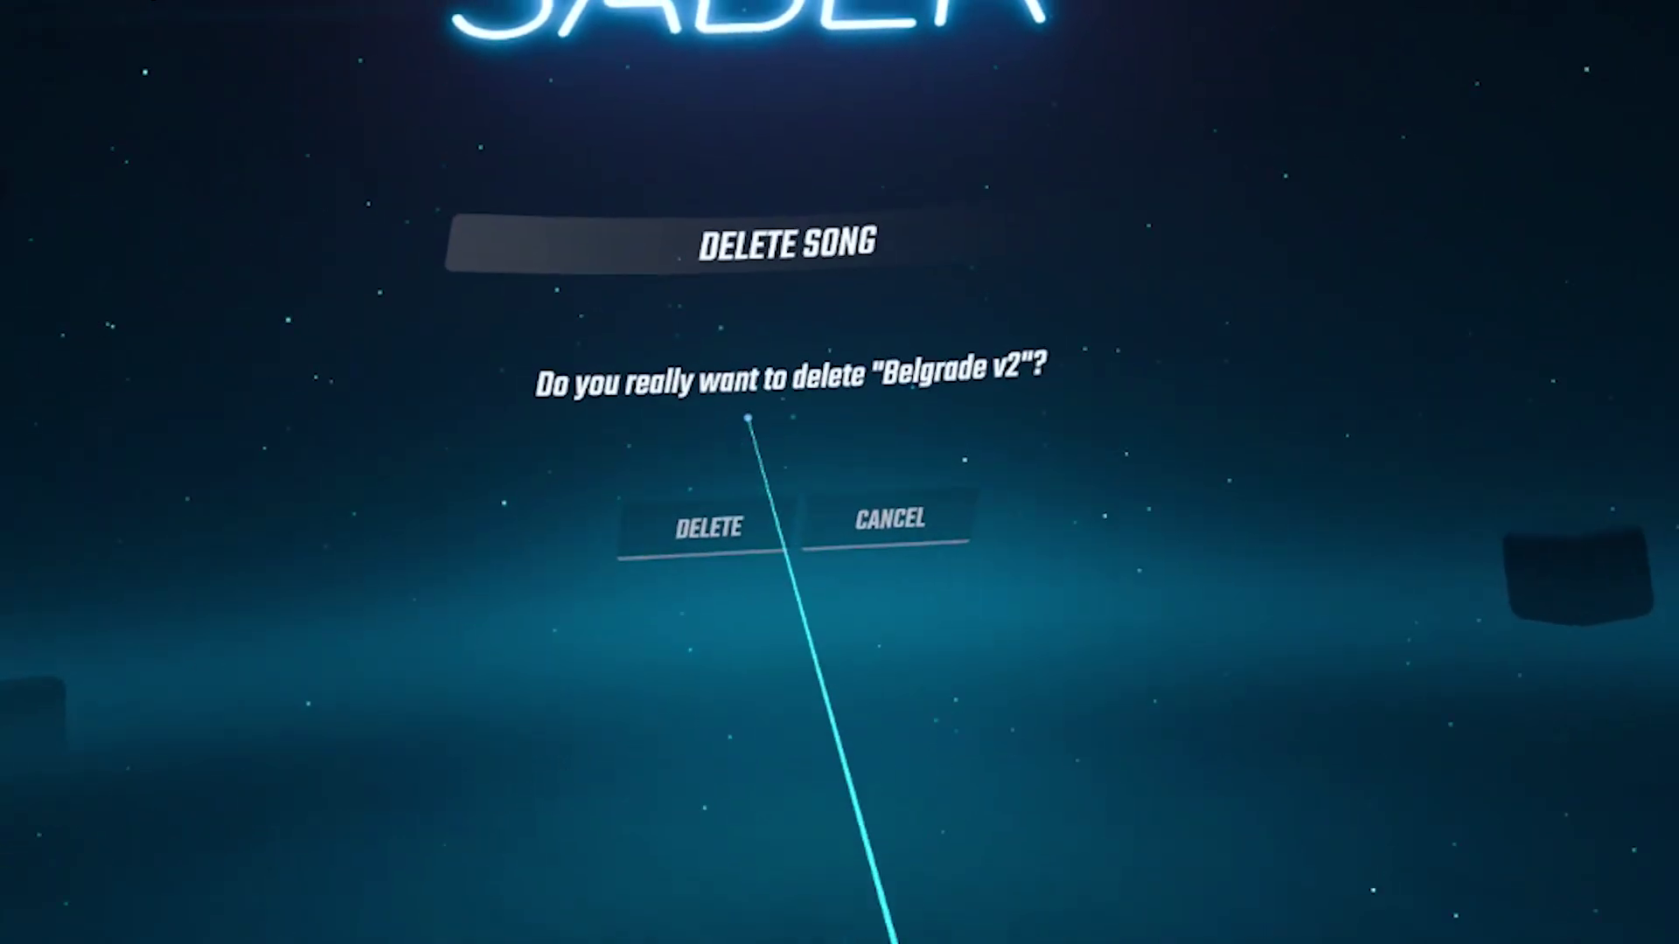
pyautogui.click(732, 535)
pyautogui.scroll(-5, 752, 524)
pyautogui.click(759, 411)
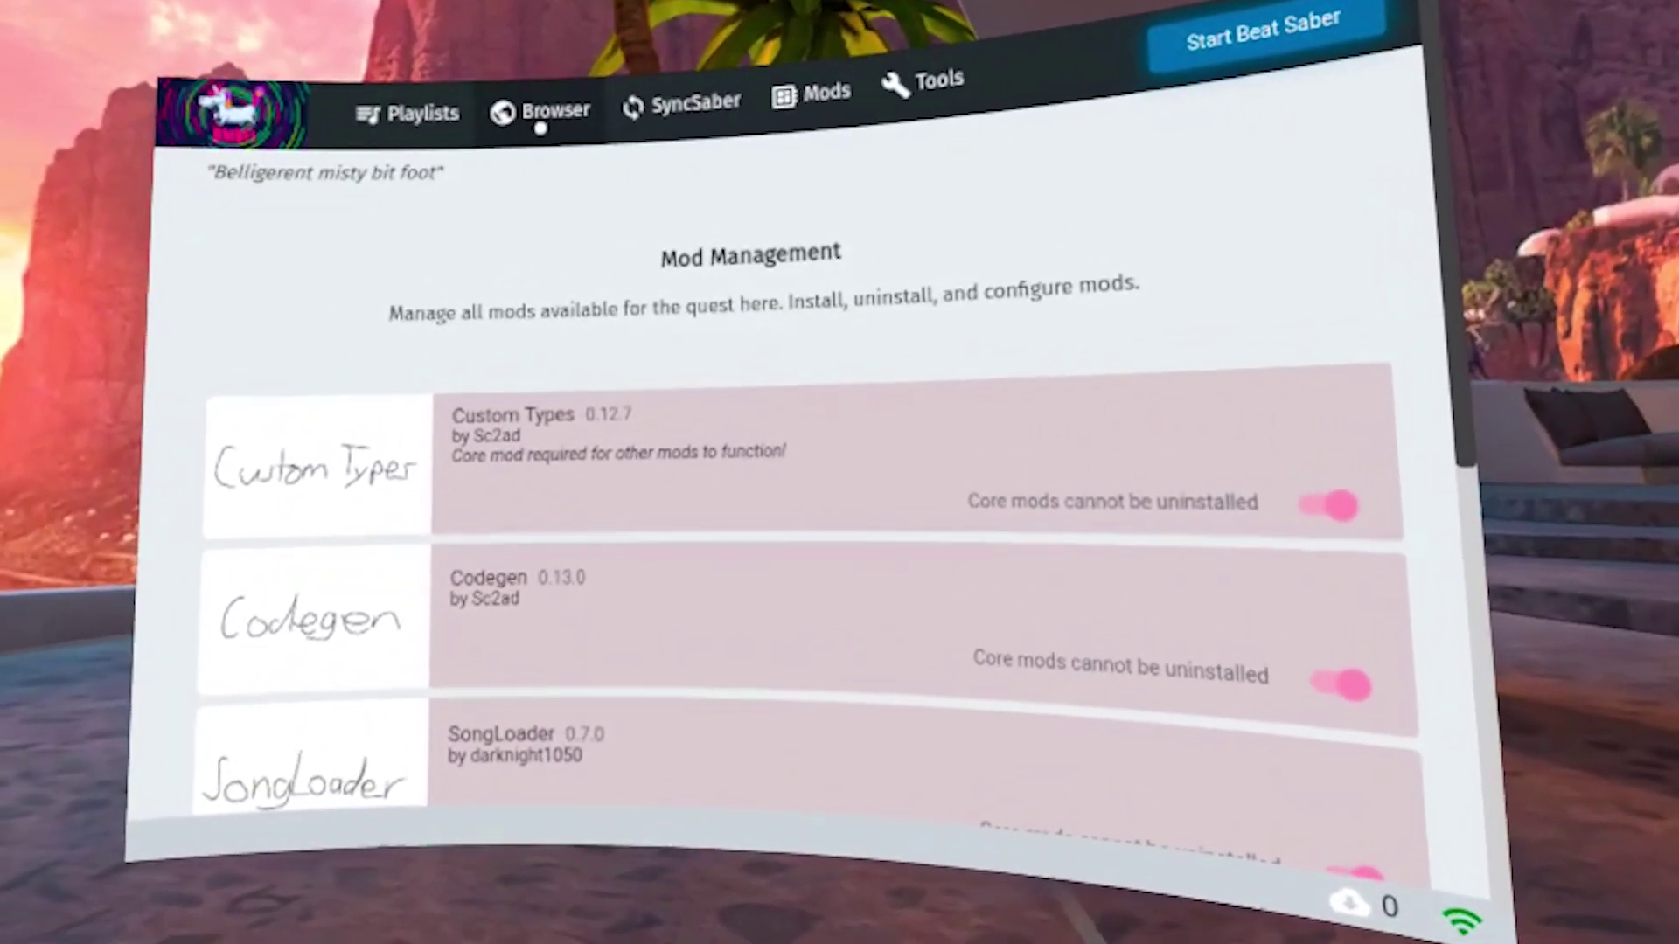
# - Open BMBF's Browser on BeastSaber and scroll through its Featured and Curator Recommended maps
pyautogui.click(543, 123)
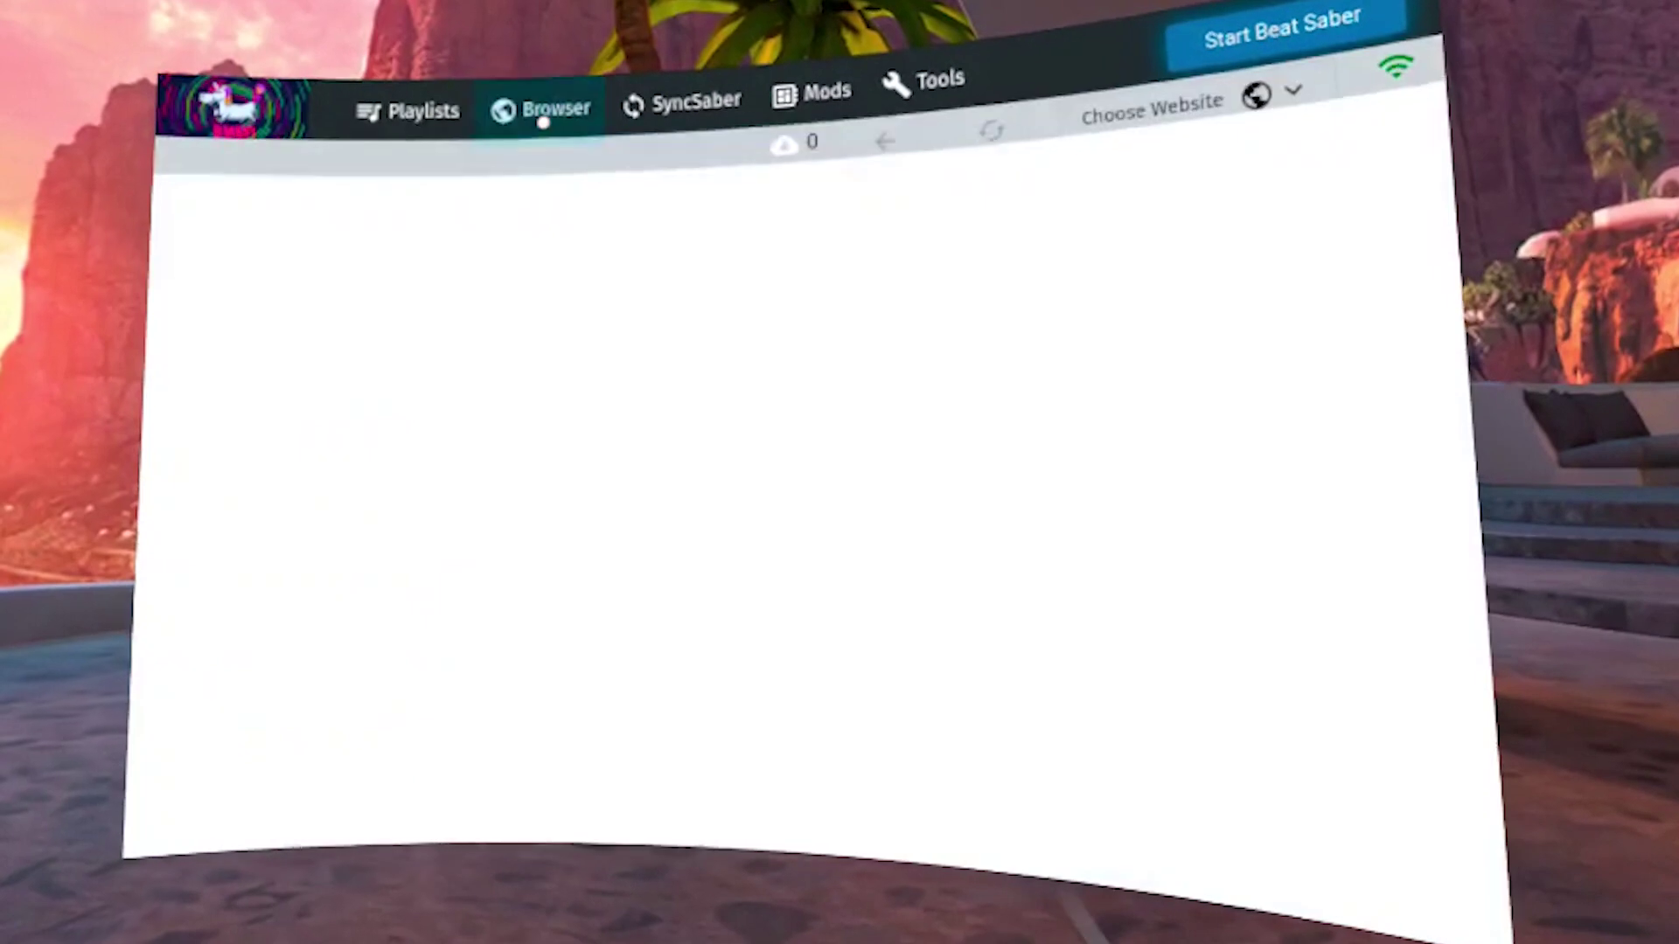
pyautogui.scroll(-5, 787, 570)
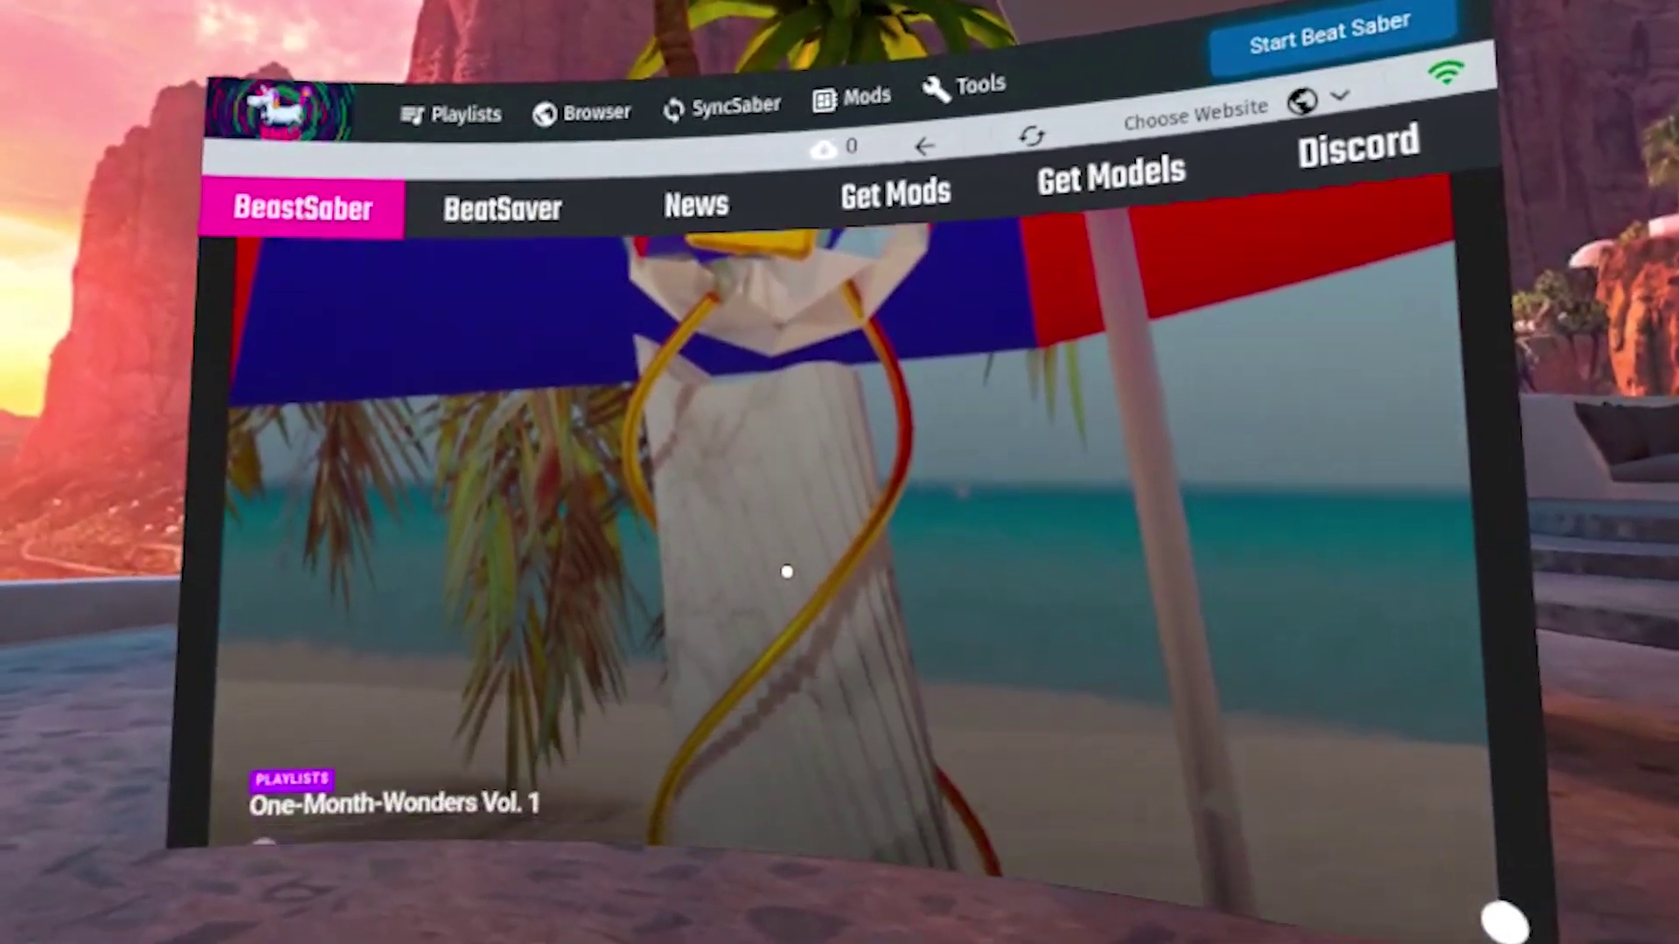
pyautogui.scroll(-10, 787, 572)
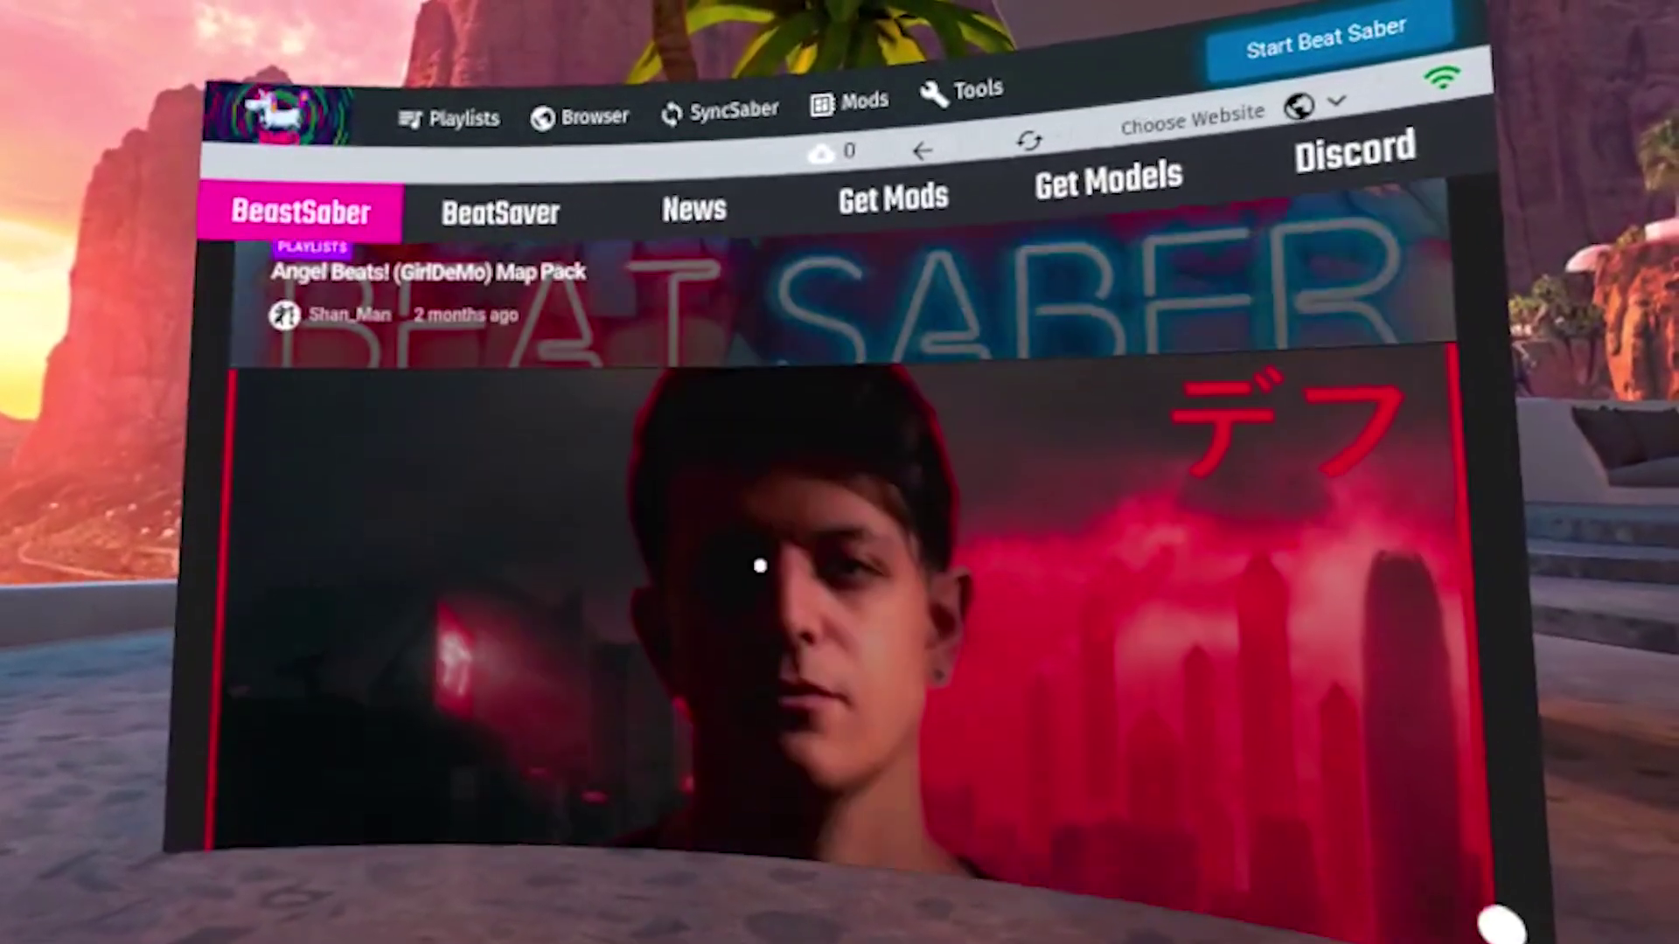
pyautogui.scroll(-10, 760, 566)
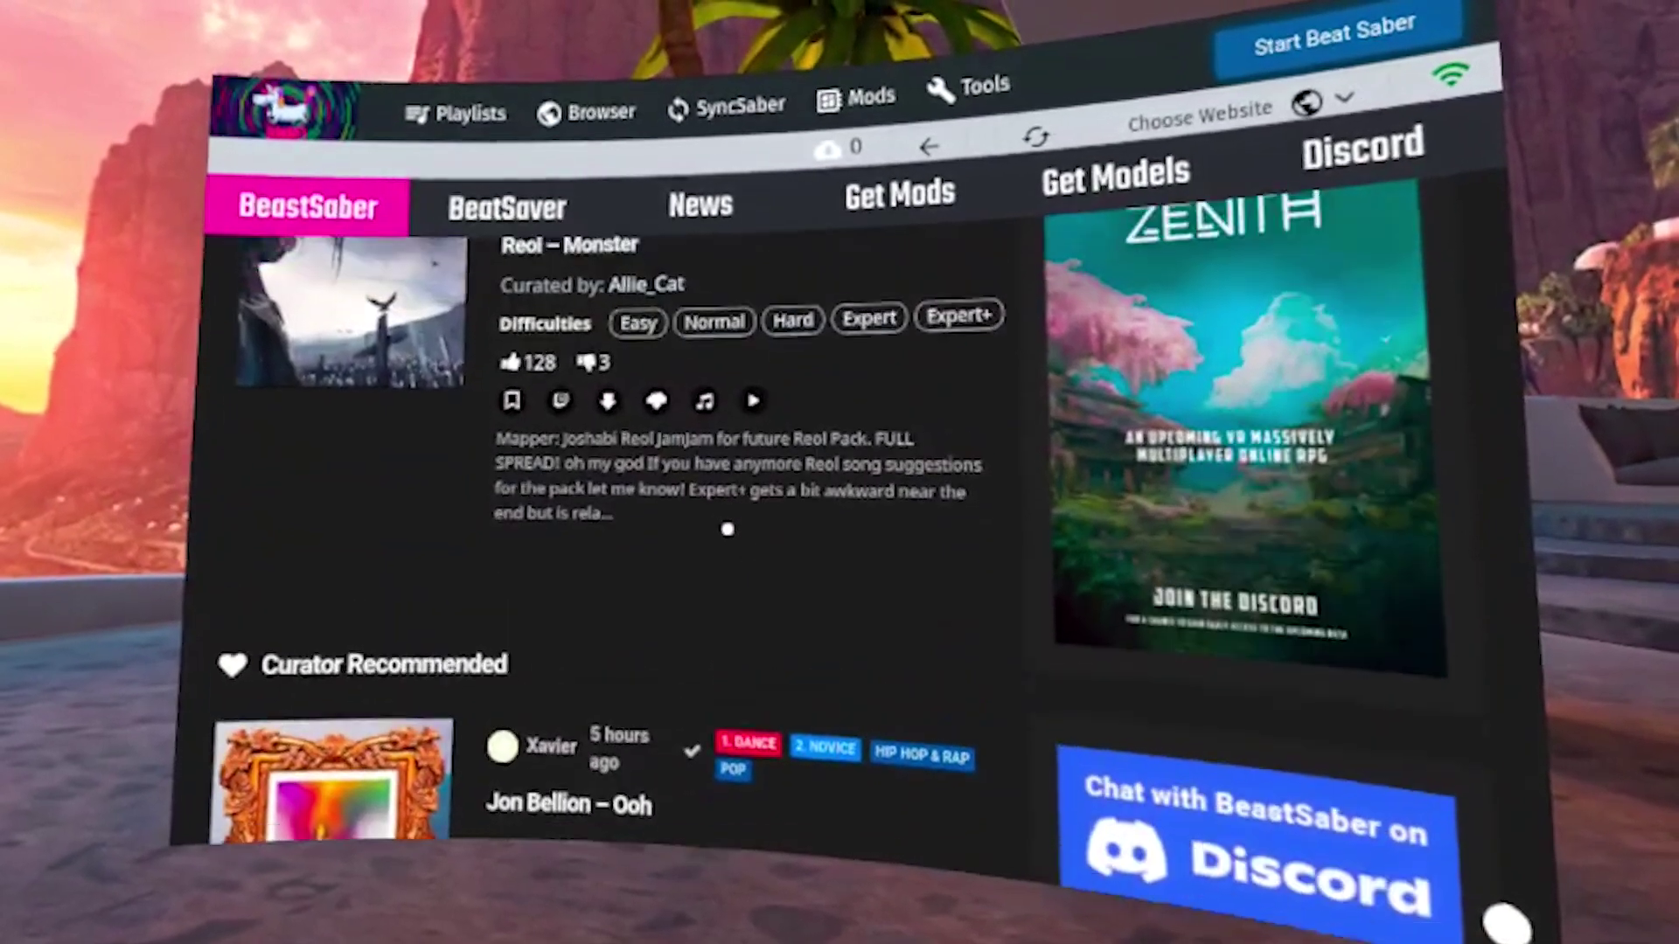
pyautogui.scroll(2, 728, 529)
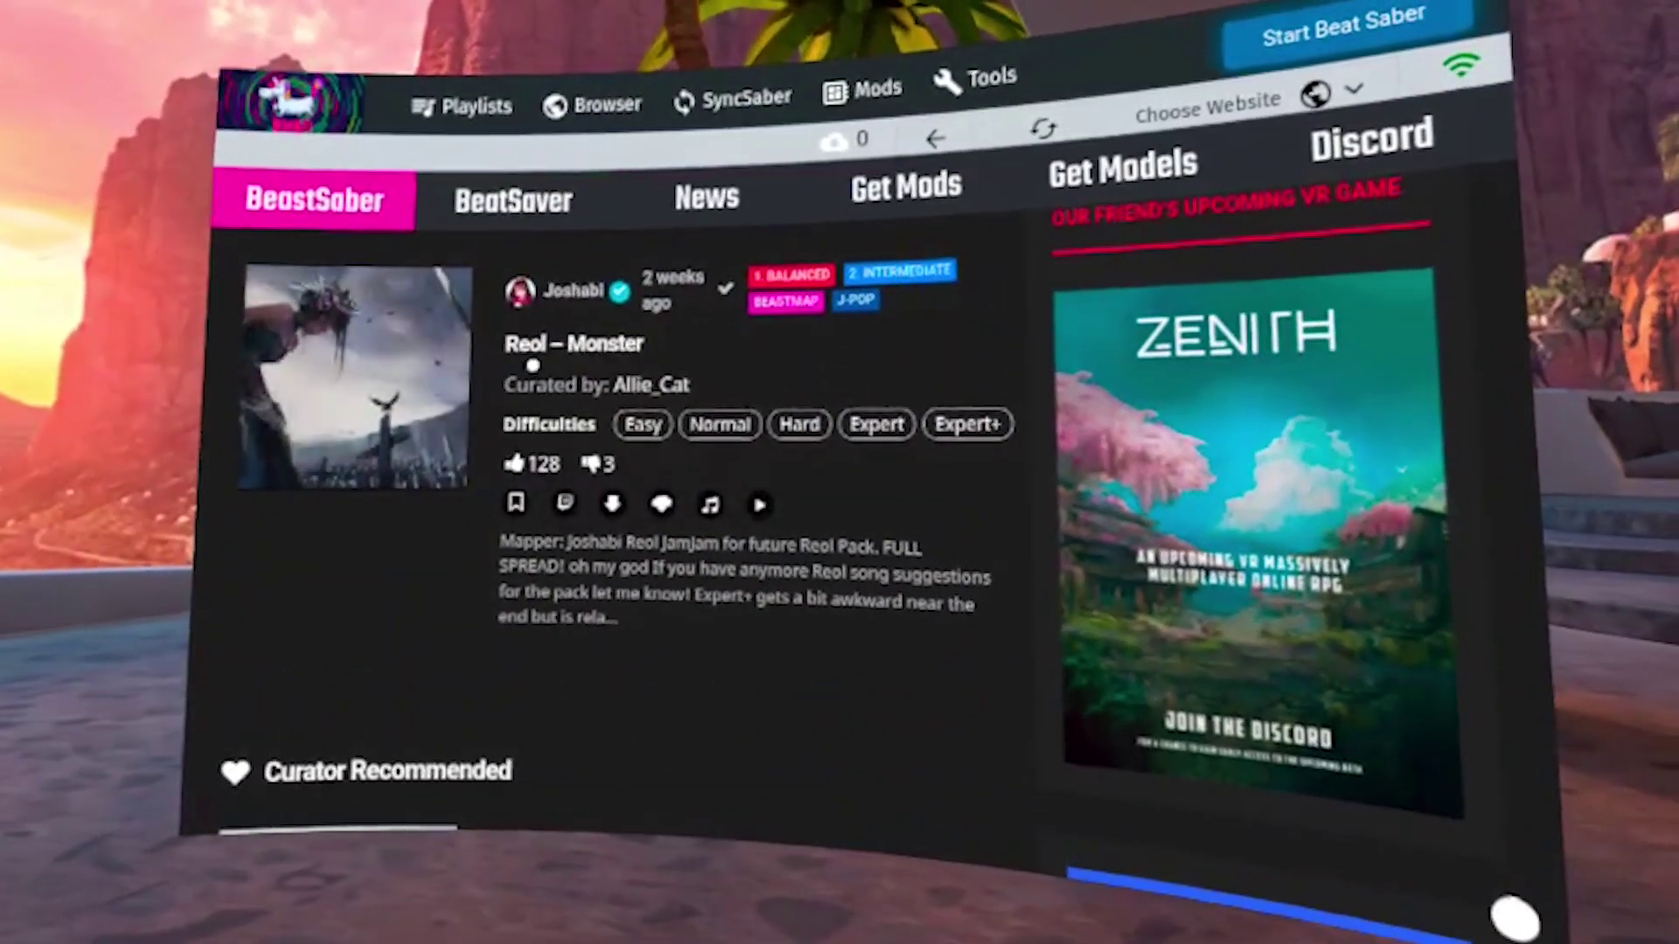
pyautogui.scroll(-5, 573, 350)
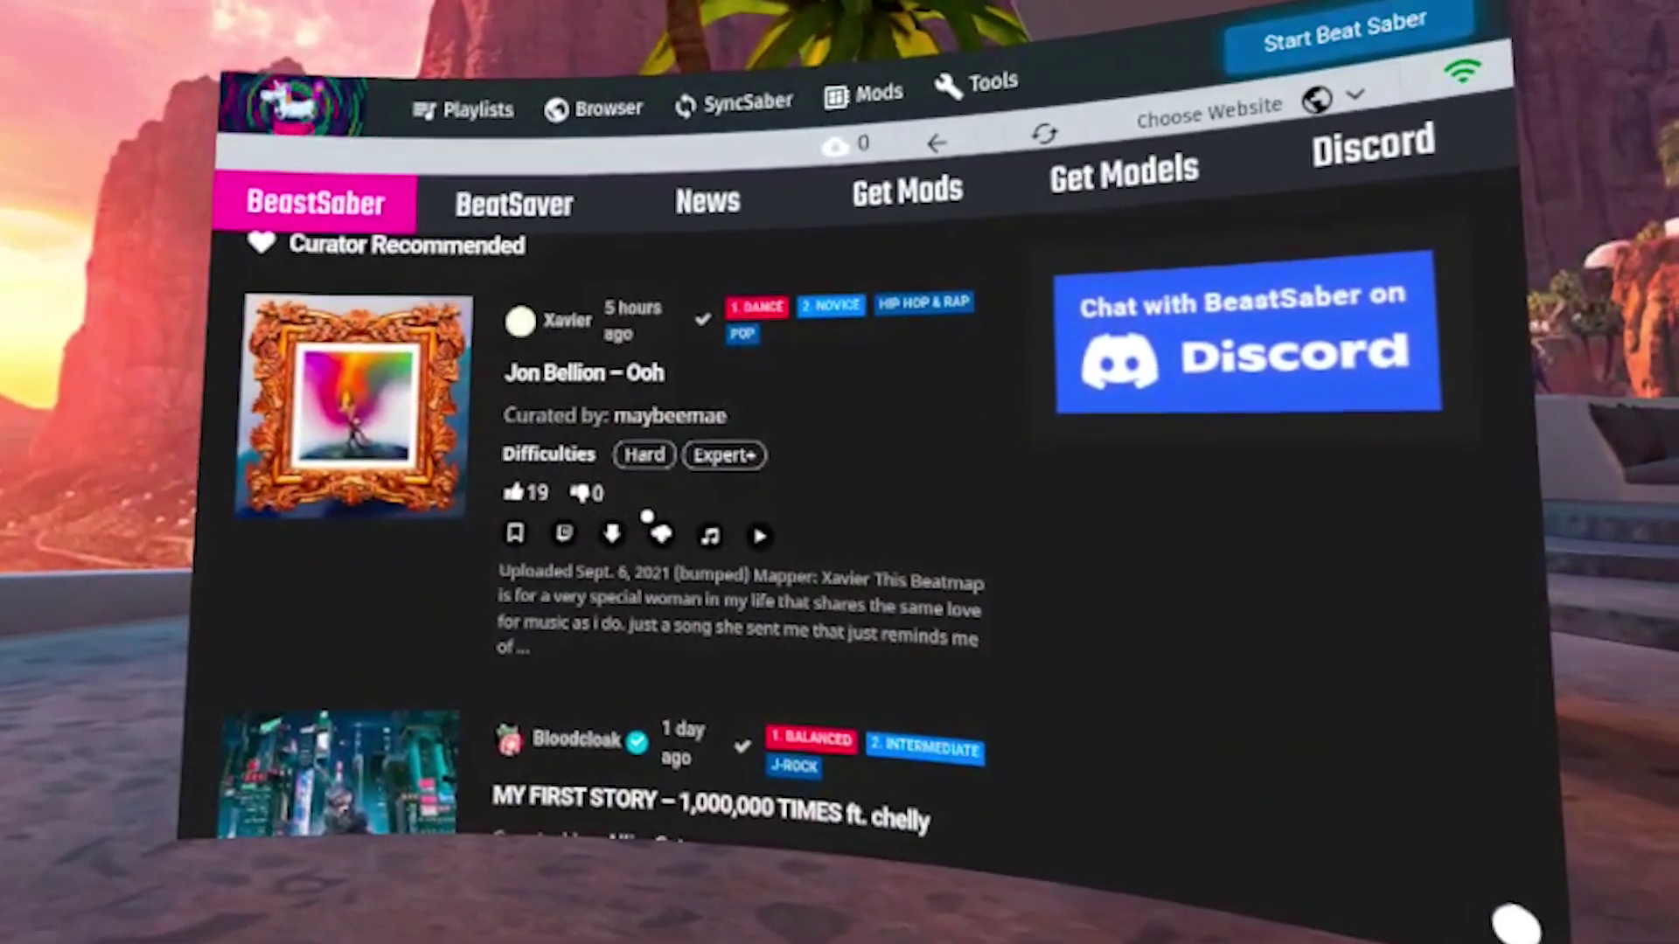
pyautogui.scroll(-5, 646, 516)
pyautogui.scroll(-5, 707, 600)
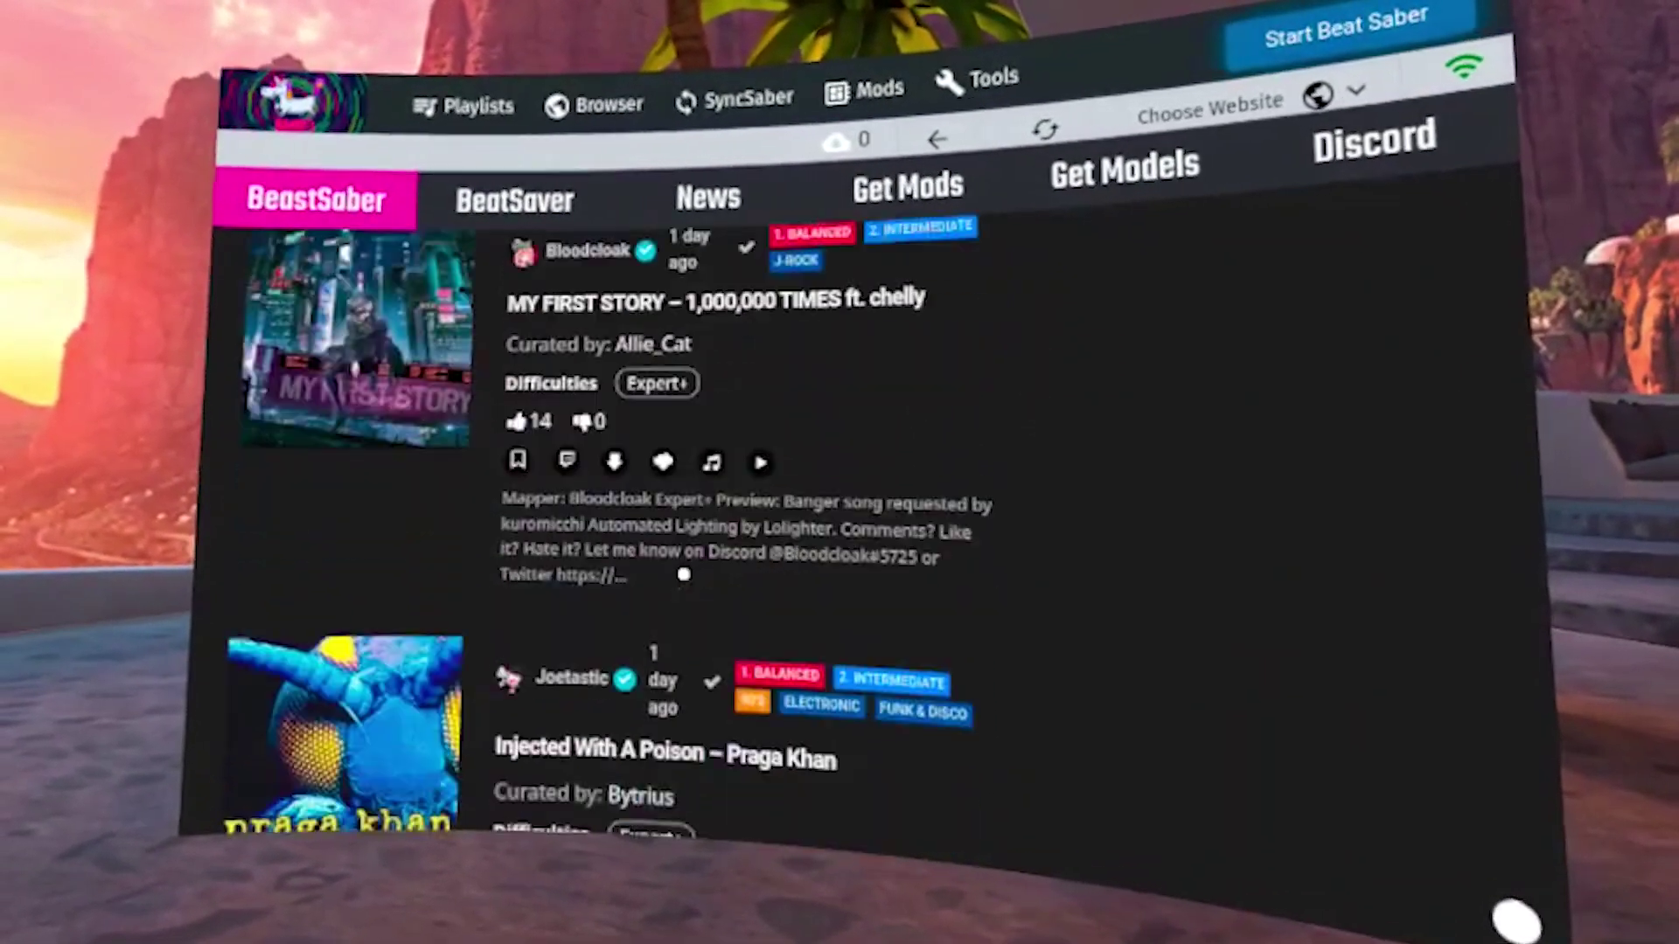
pyautogui.scroll(15, 647, 507)
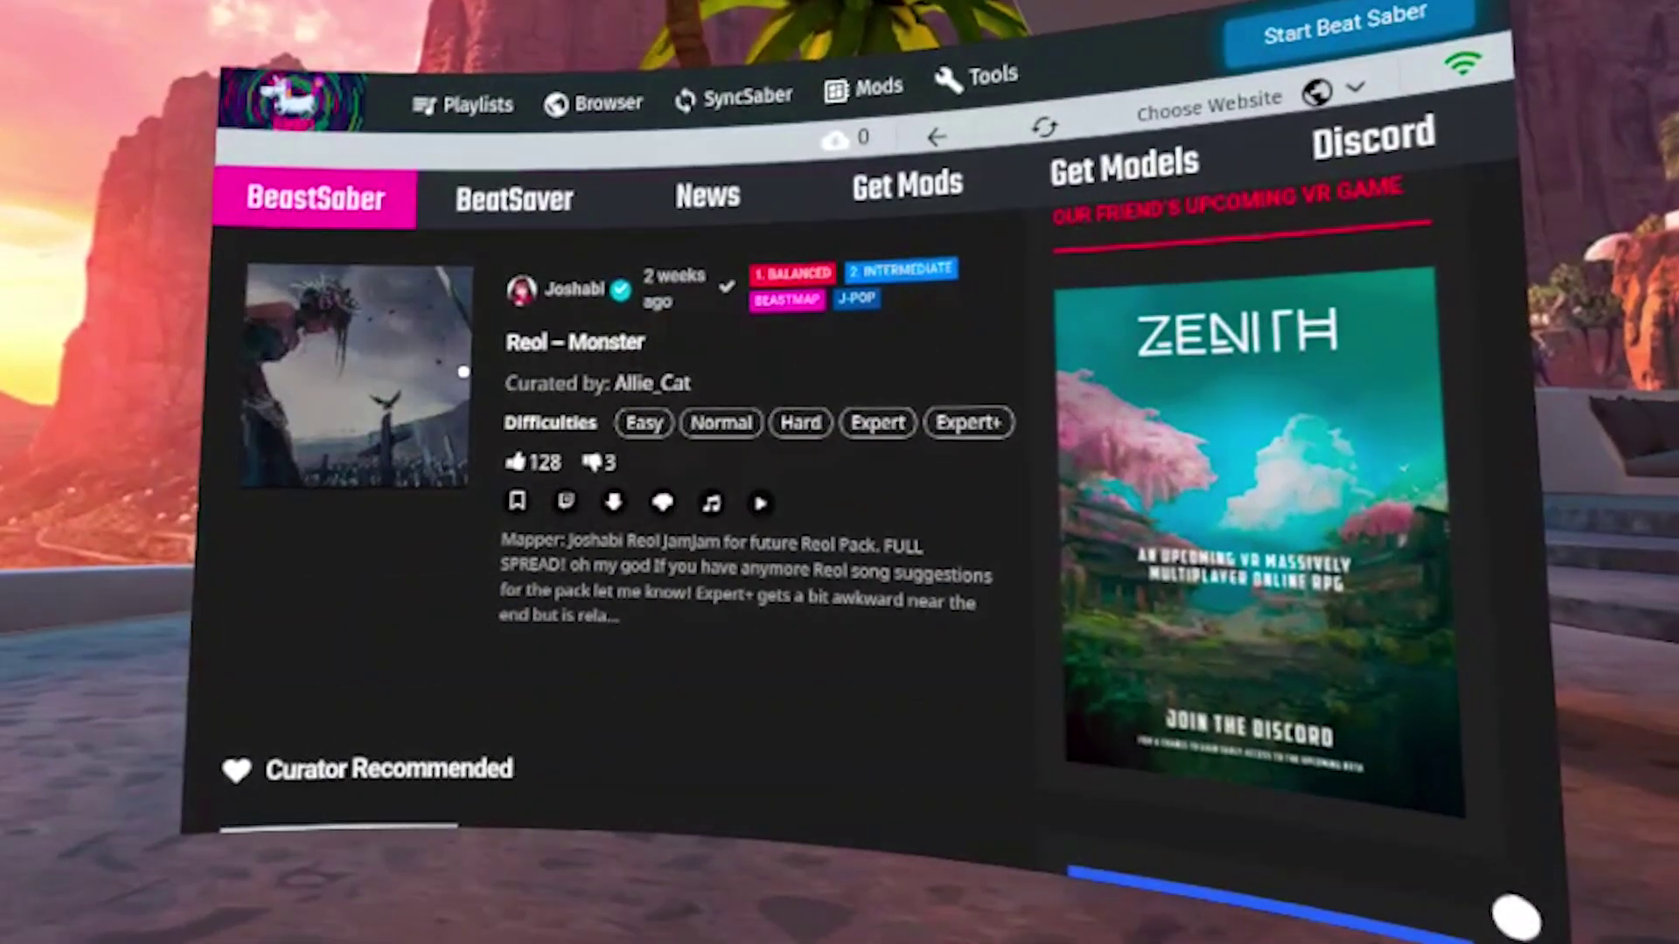
pyautogui.scroll(-6, 581, 352)
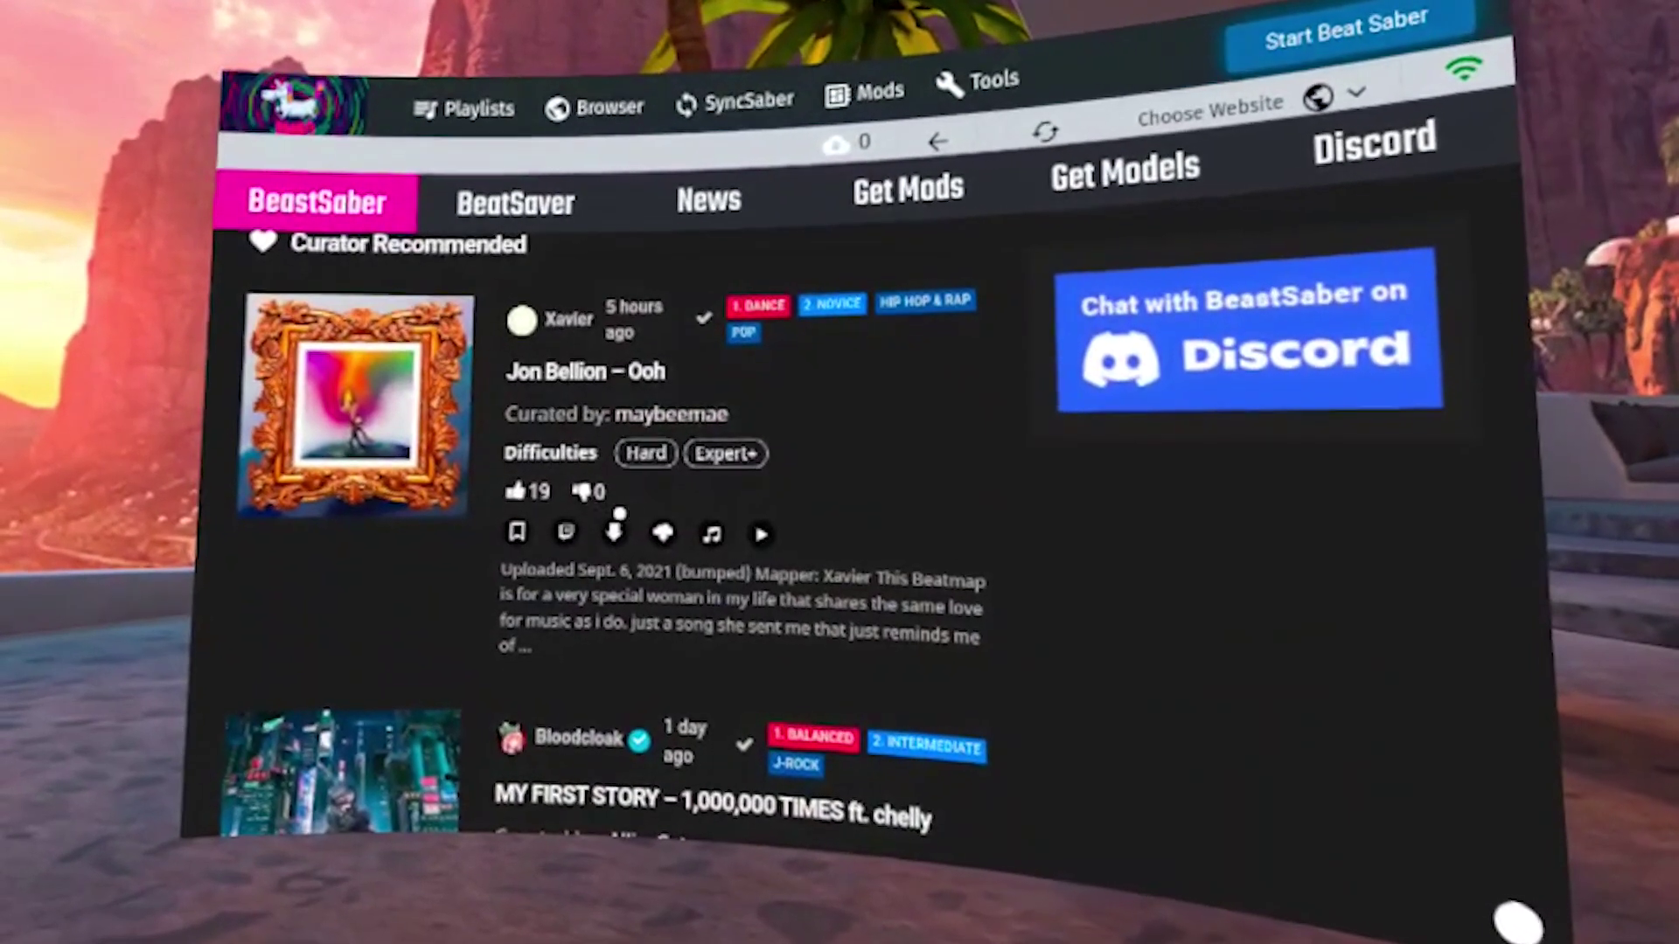
pyautogui.scroll(-5, 650, 516)
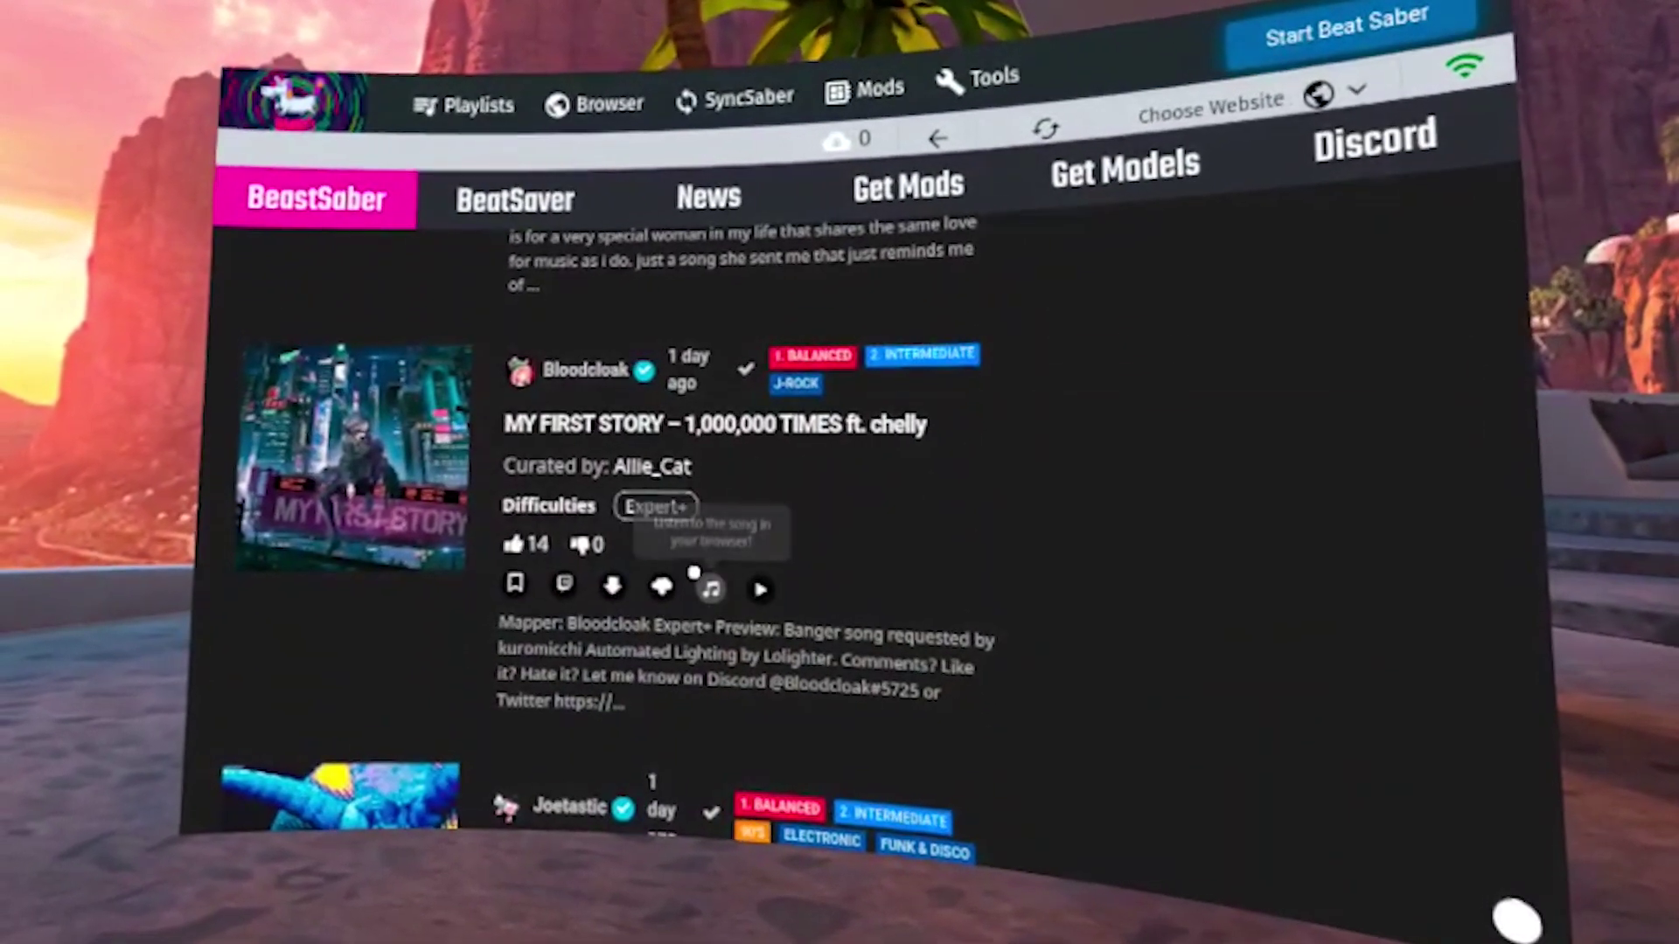
pyautogui.scroll(-10, 704, 589)
pyautogui.scroll(15, 429, 315)
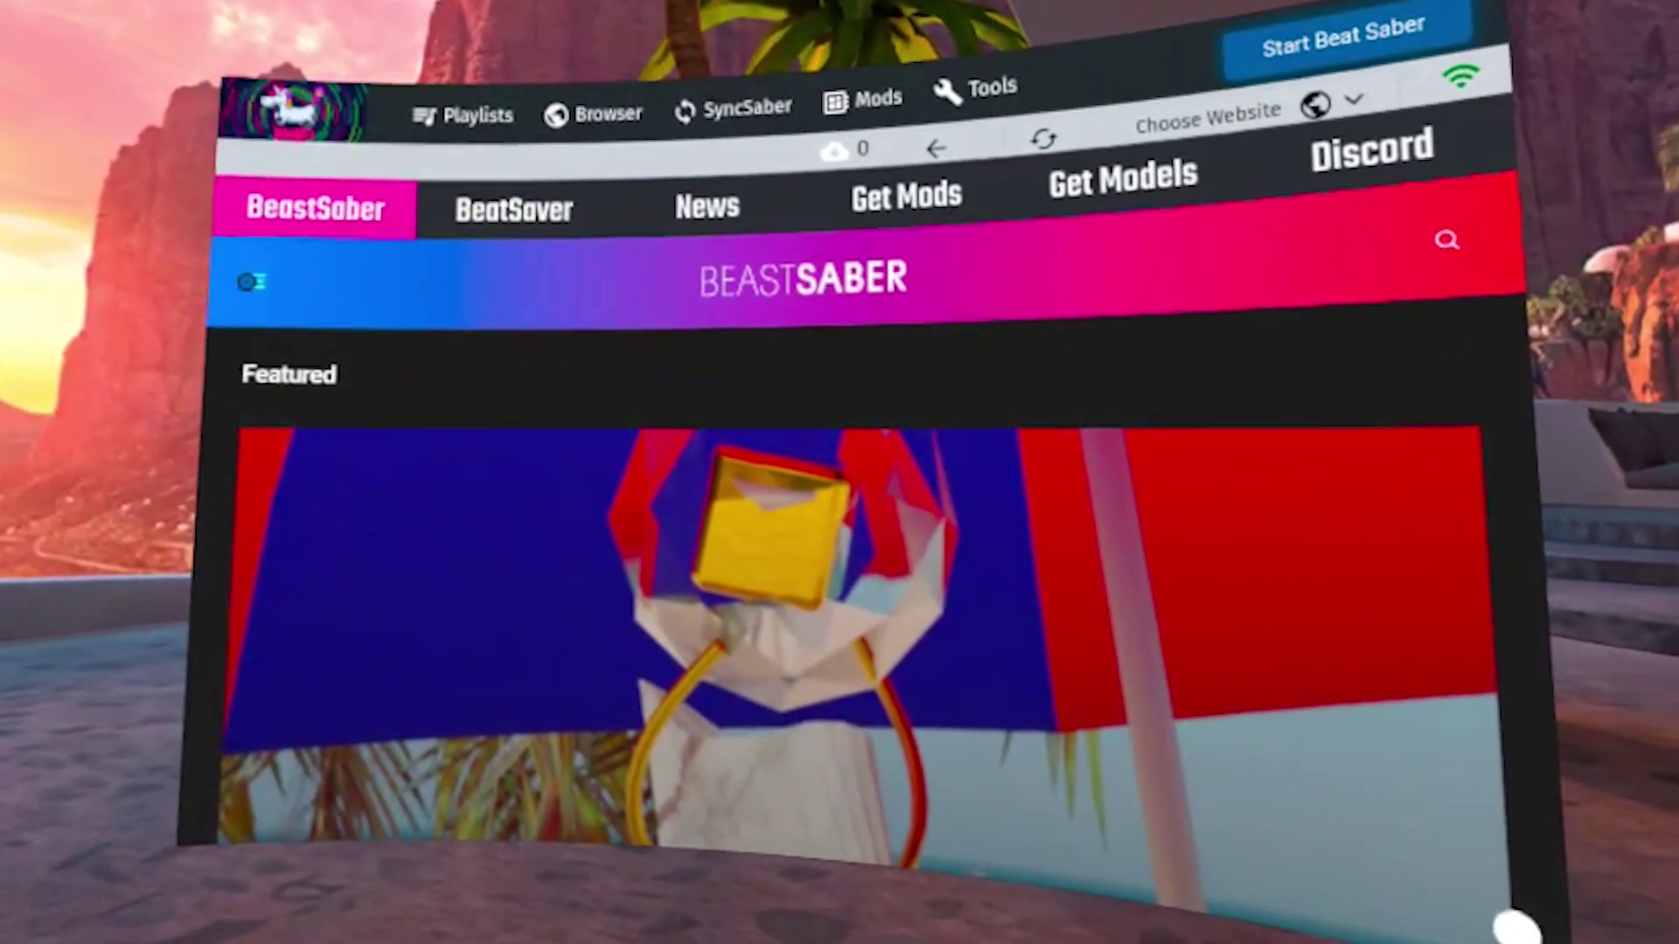
# - Go to BeastSaber's Find Maps page showing top maps of all time, filtered to Metal
pyautogui.click(250, 278)
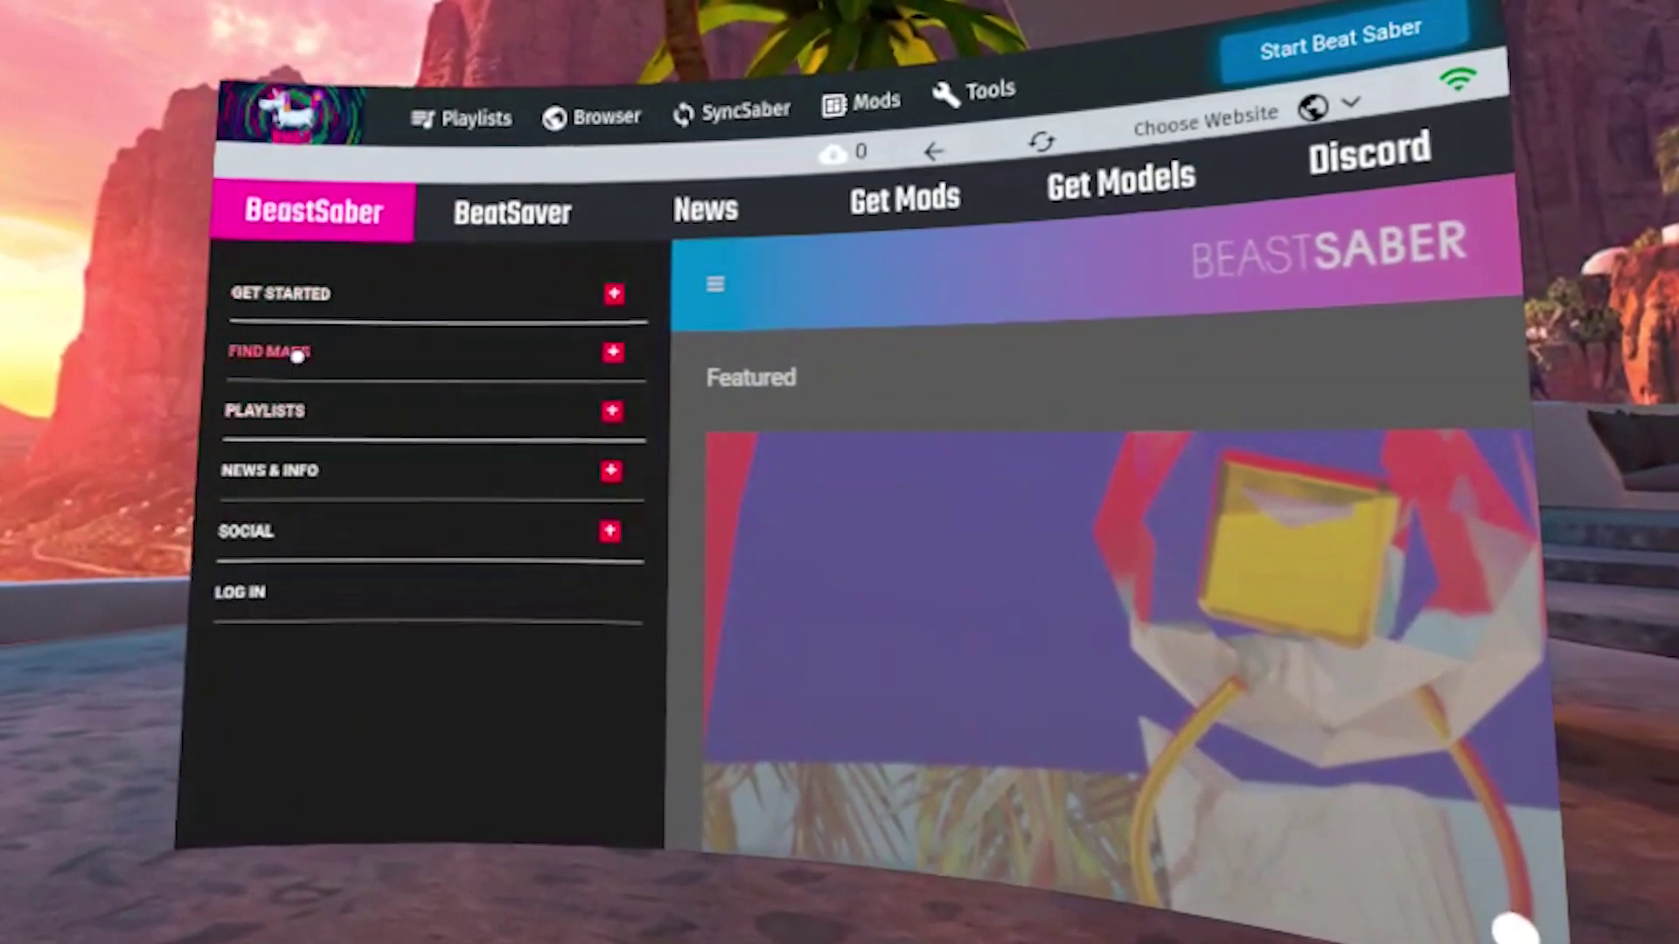
pyautogui.click(308, 337)
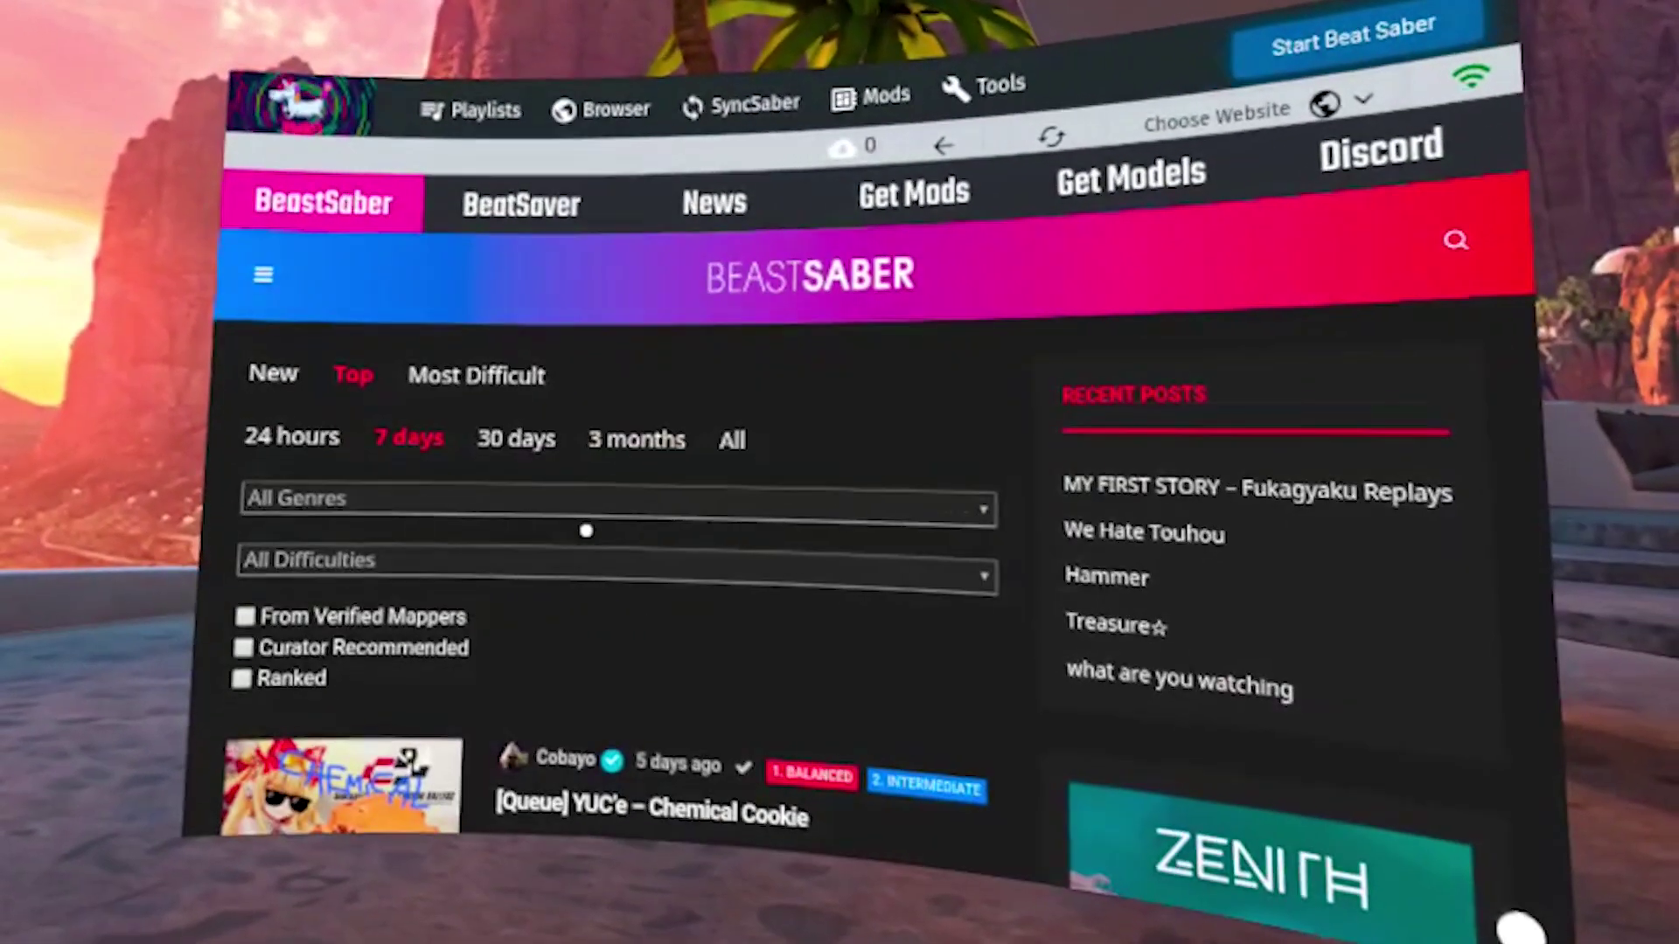
pyautogui.click(726, 442)
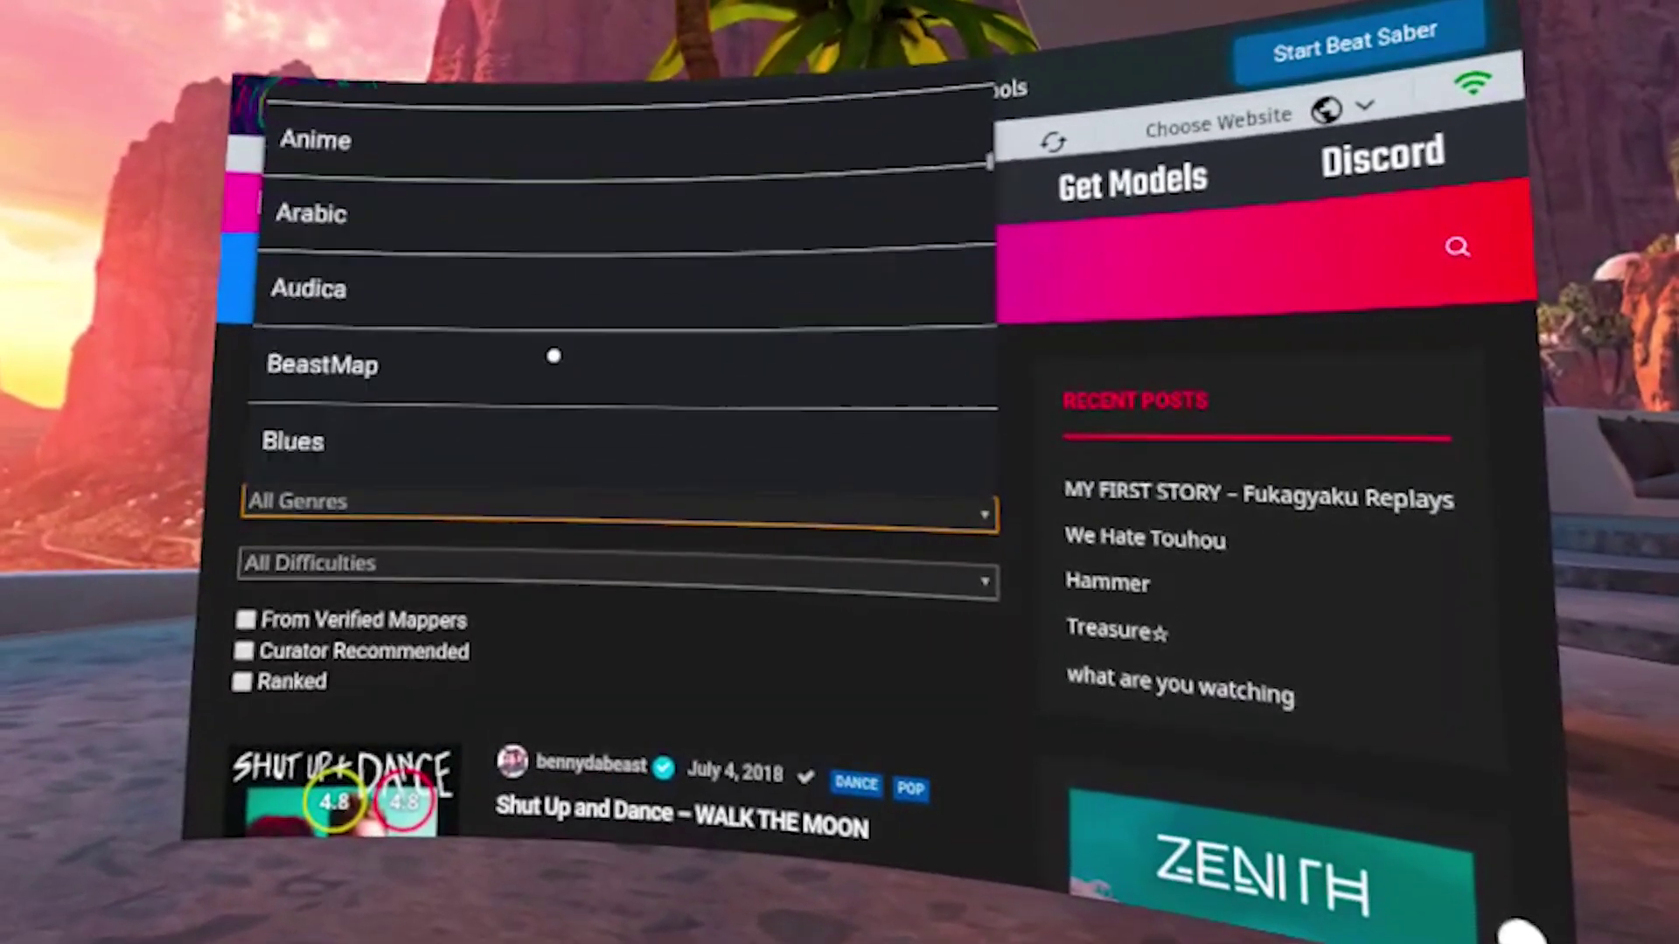
pyautogui.click(463, 568)
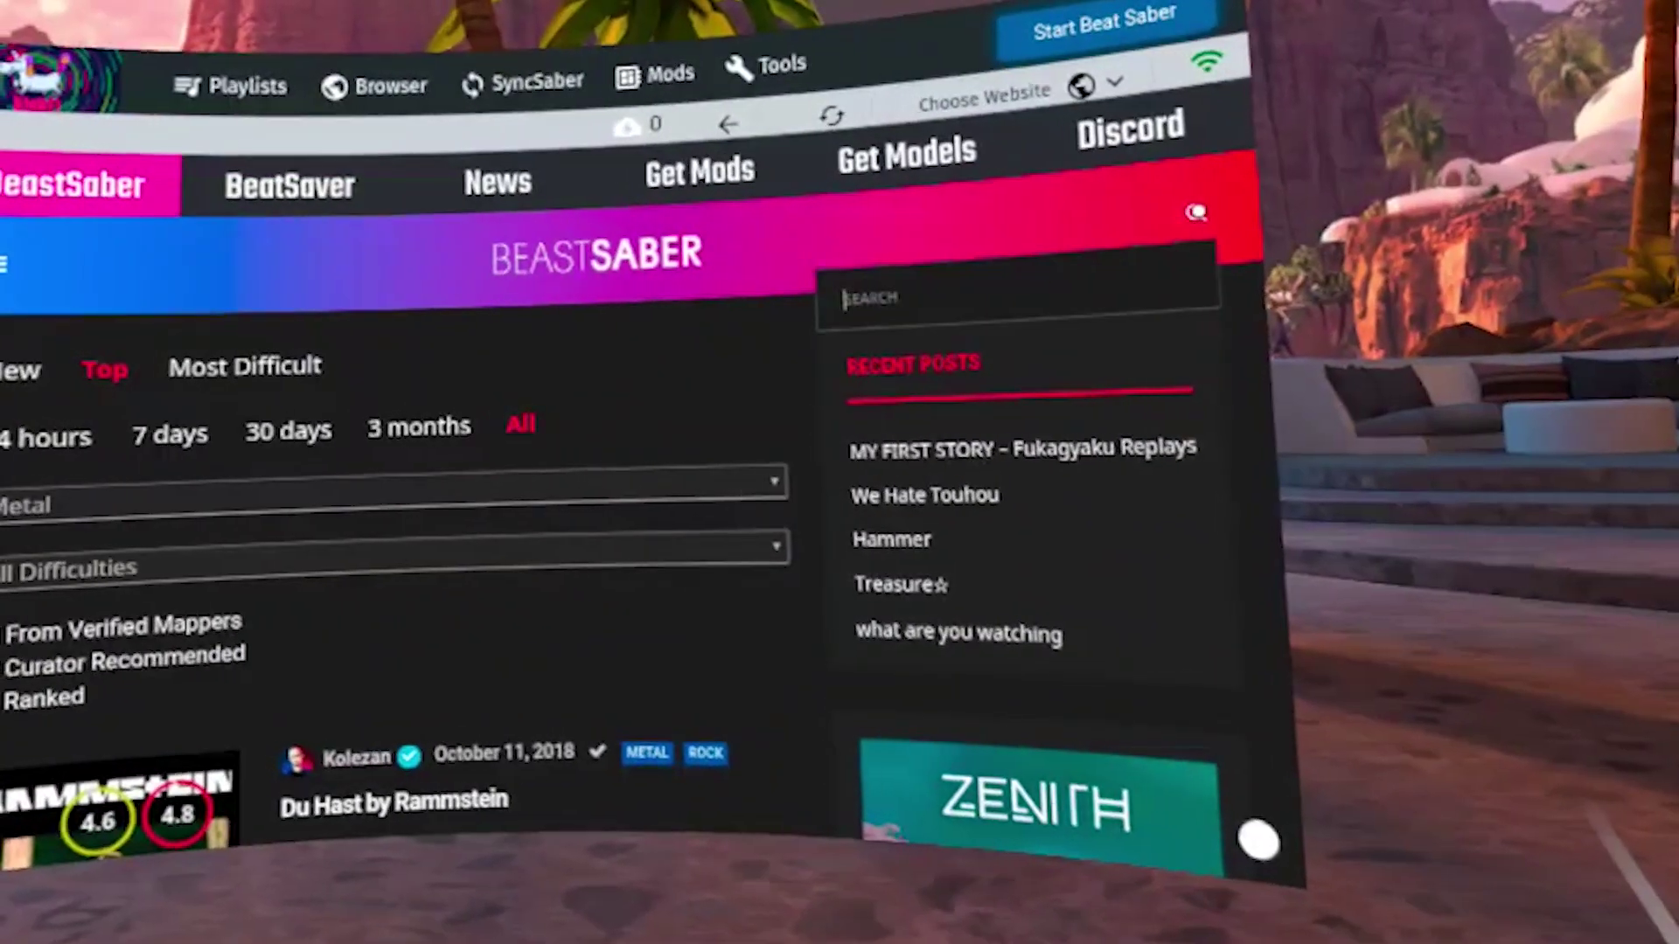
# - Search BeastSaber for 'nirvana' and one-click install Feuer Frei – Rammstein
pyautogui.click(900, 294)
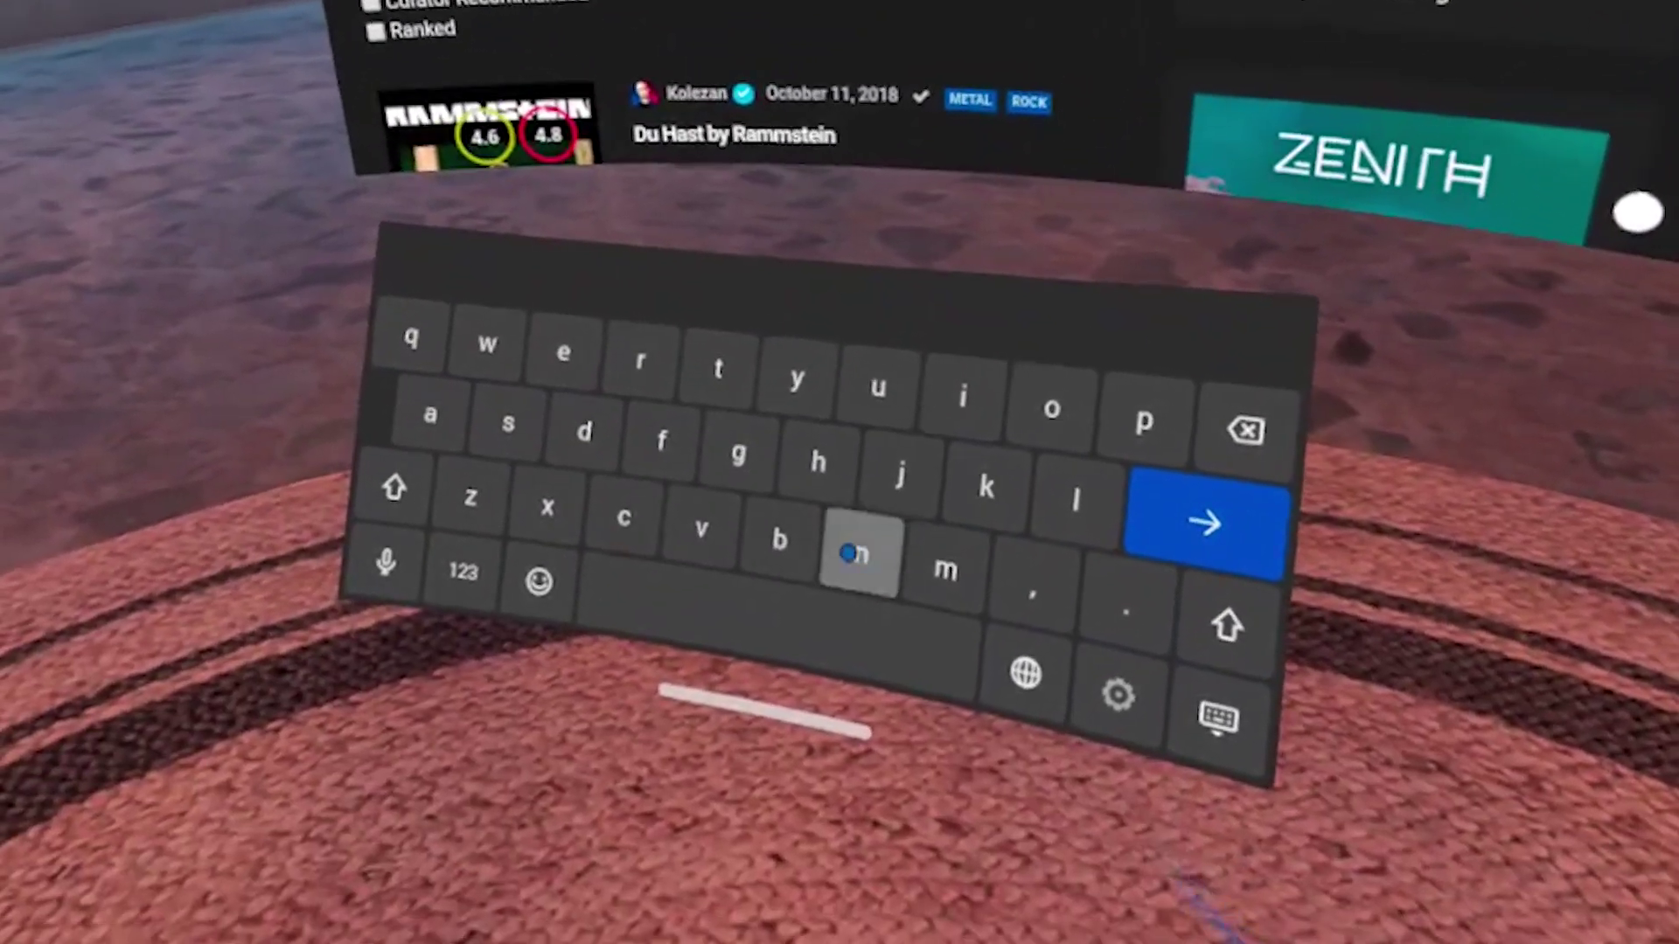
pyautogui.click(852, 553)
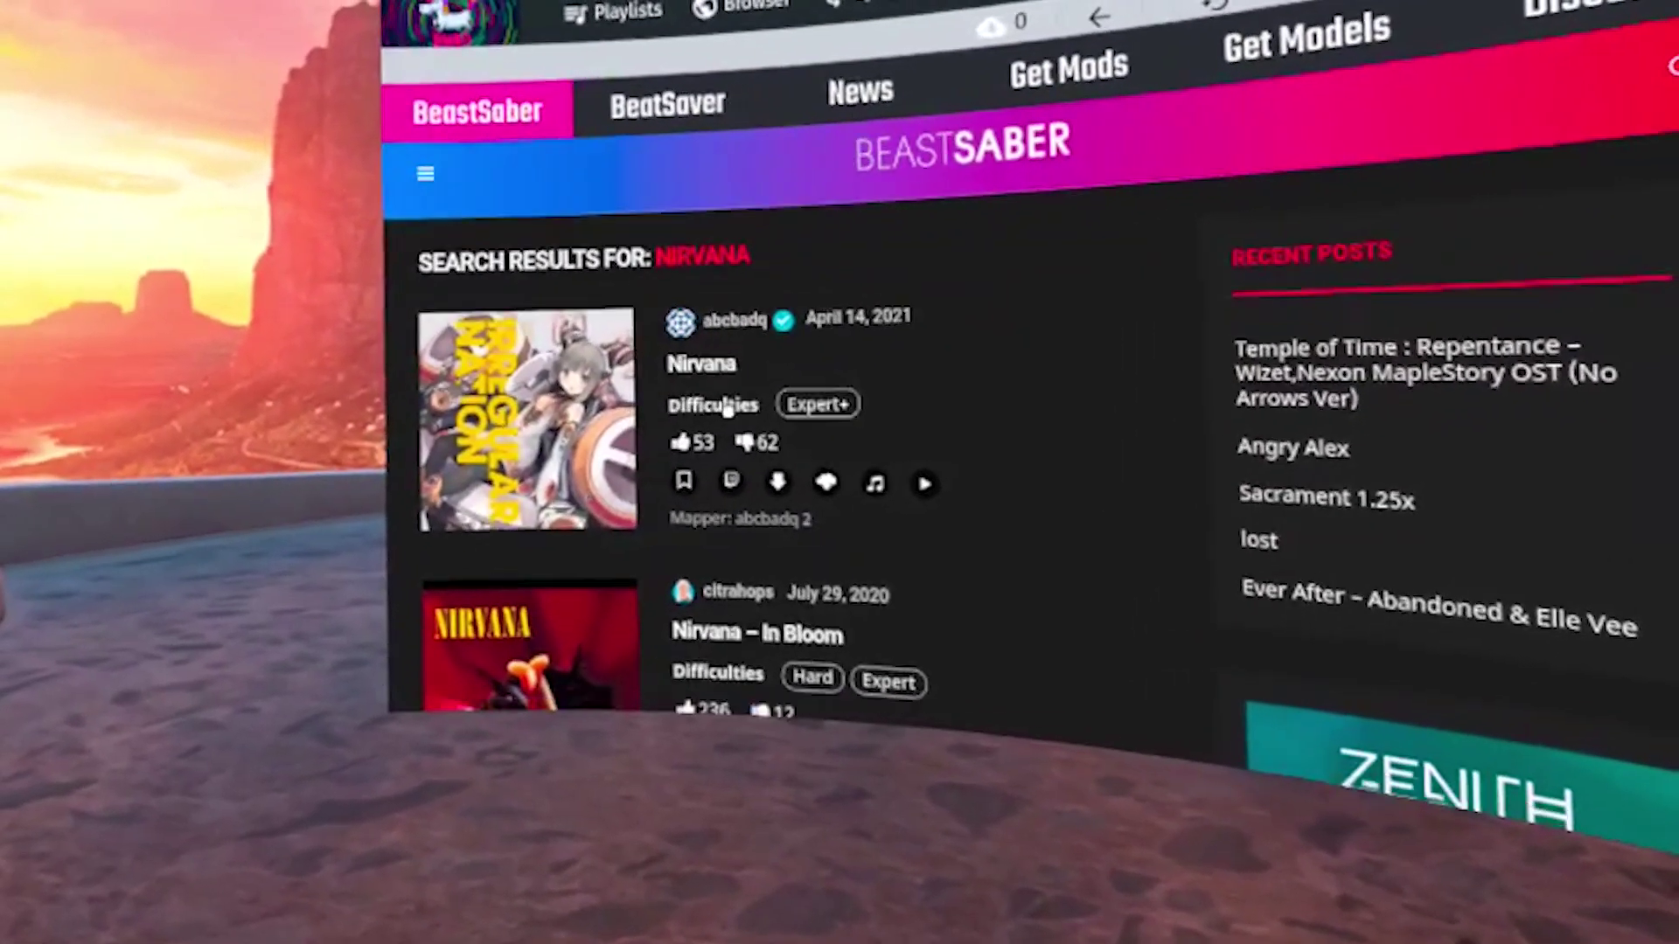
pyautogui.scroll(-5, 726, 410)
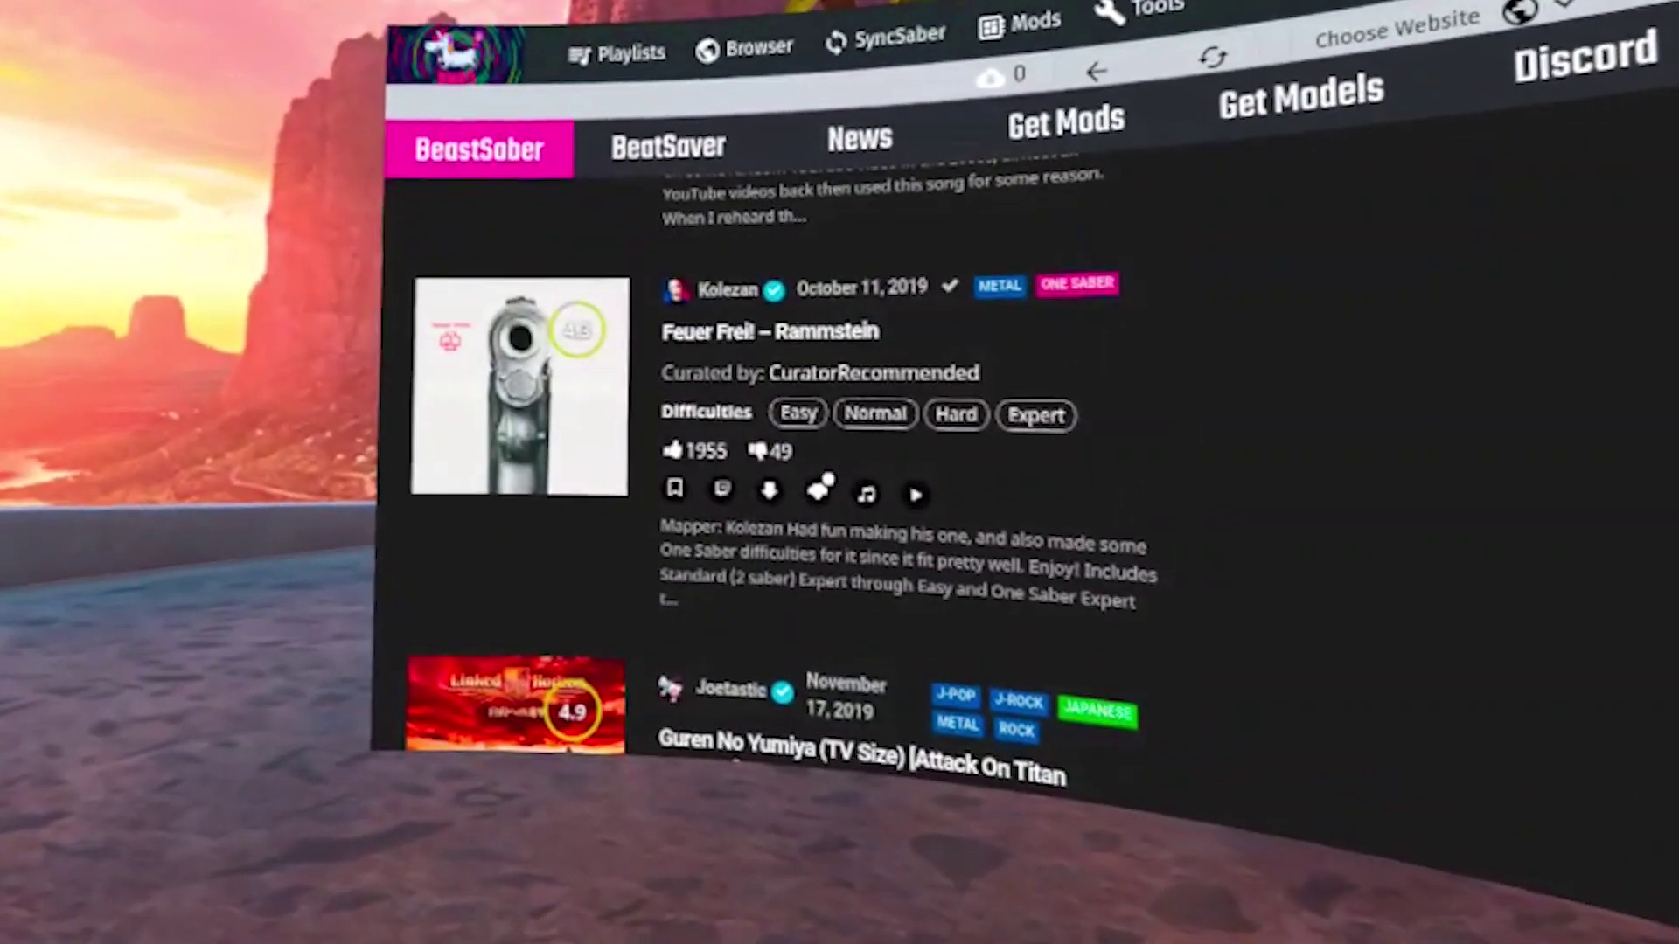
pyautogui.click(818, 494)
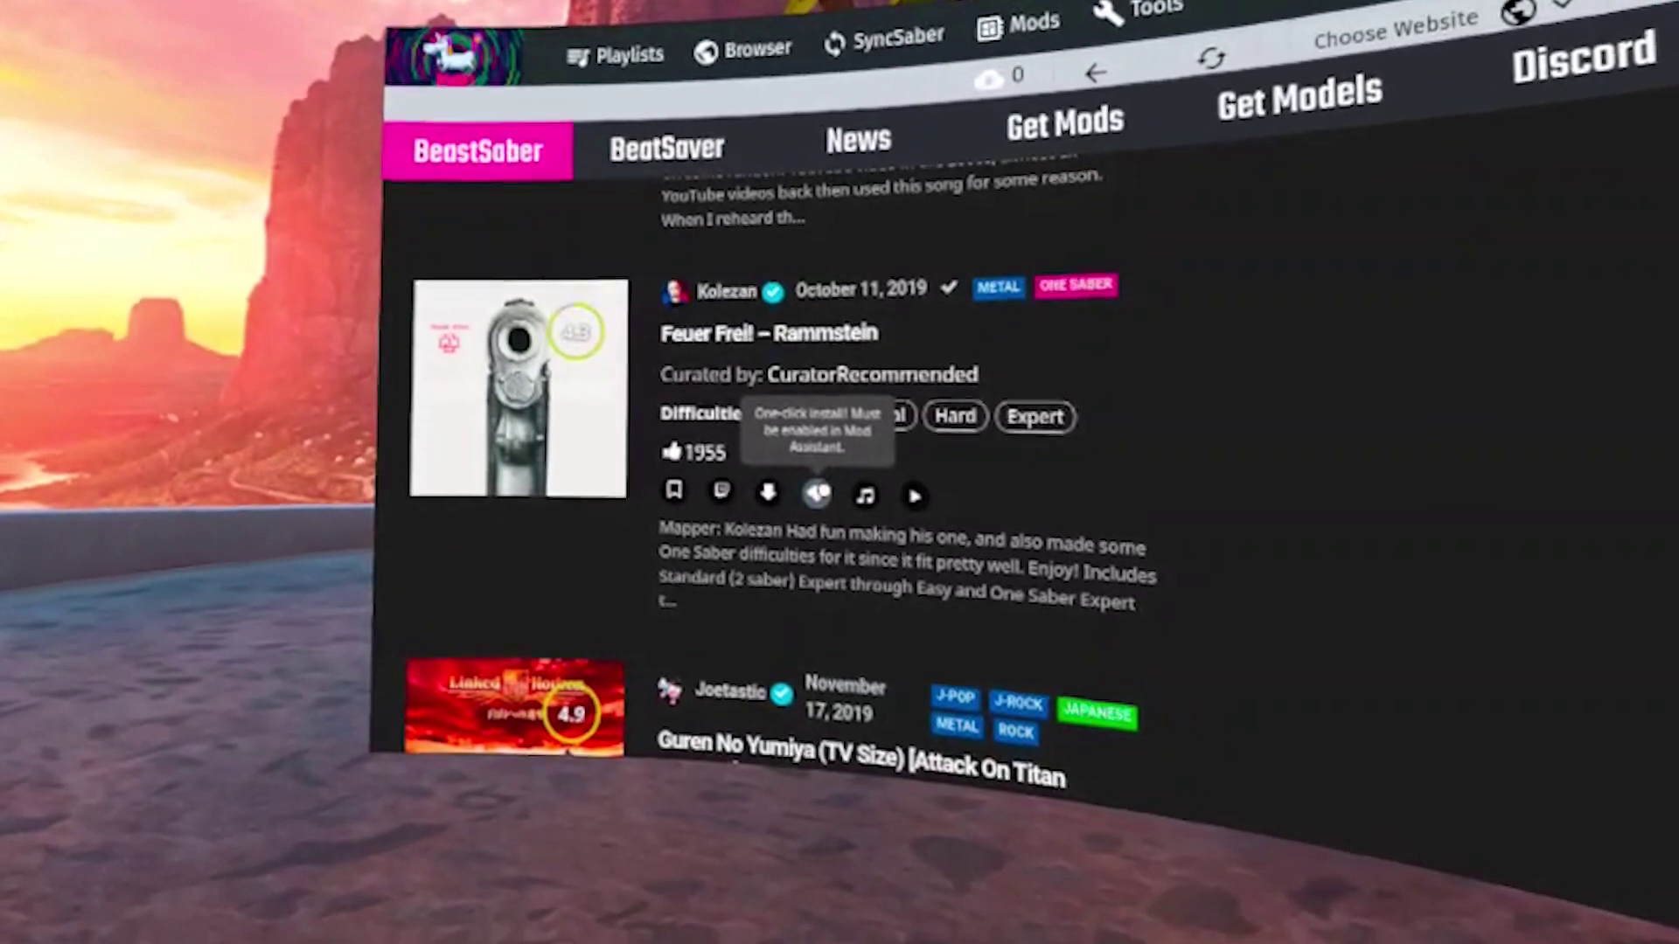